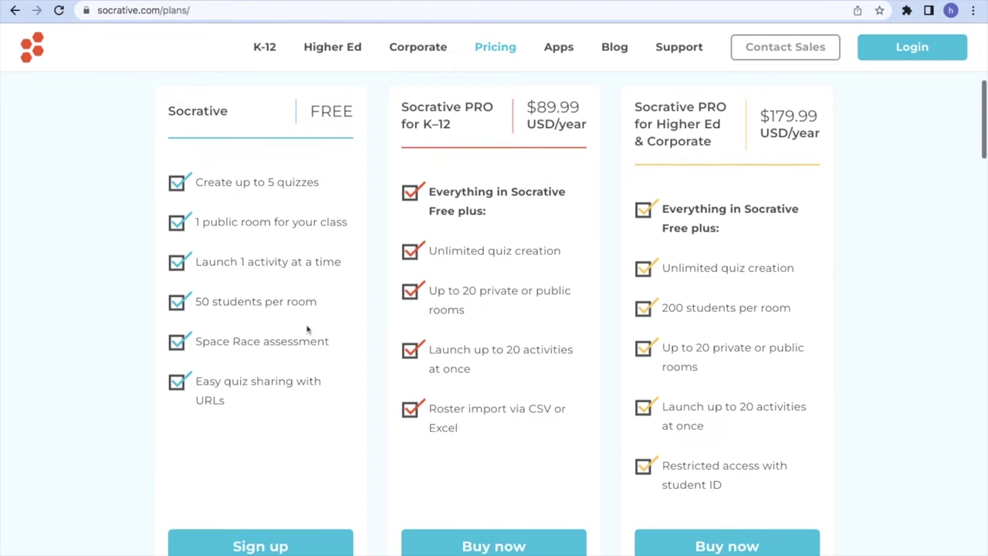
Start a free Socrative sign-up and submit the profile and school details
click(275, 538)
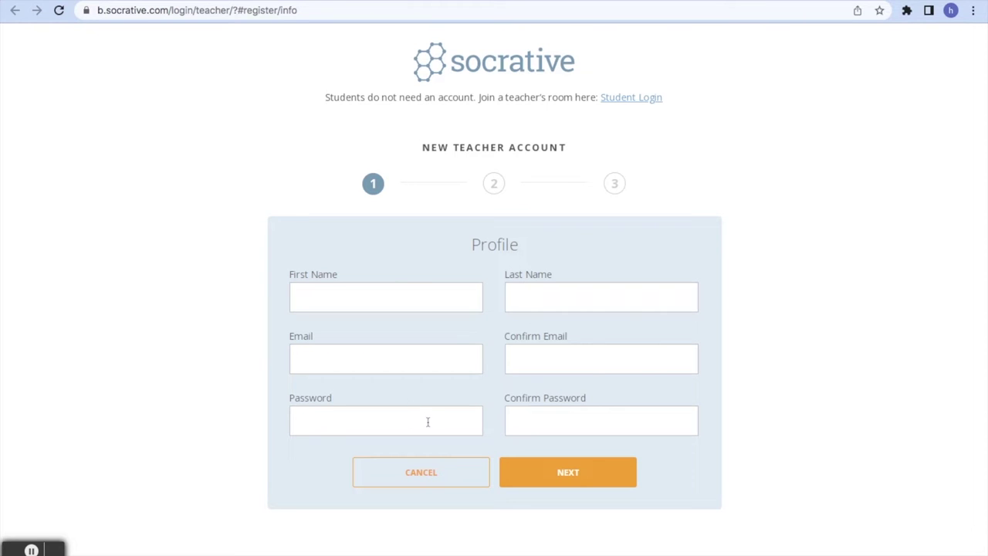
click(572, 478)
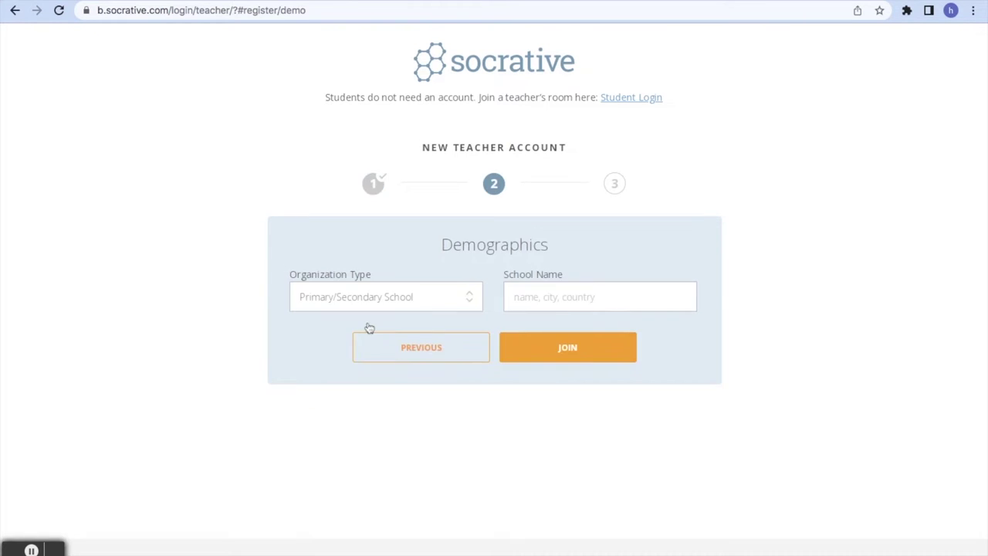
click(563, 295)
click(560, 349)
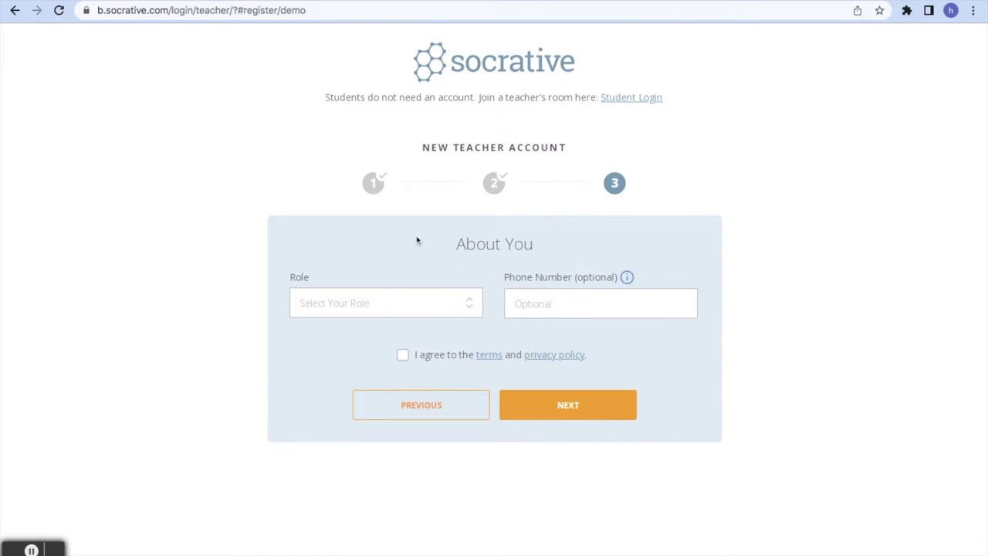
Choose the Teacher role, accept the terms, and pick the Socrative FREE plan
click(374, 312)
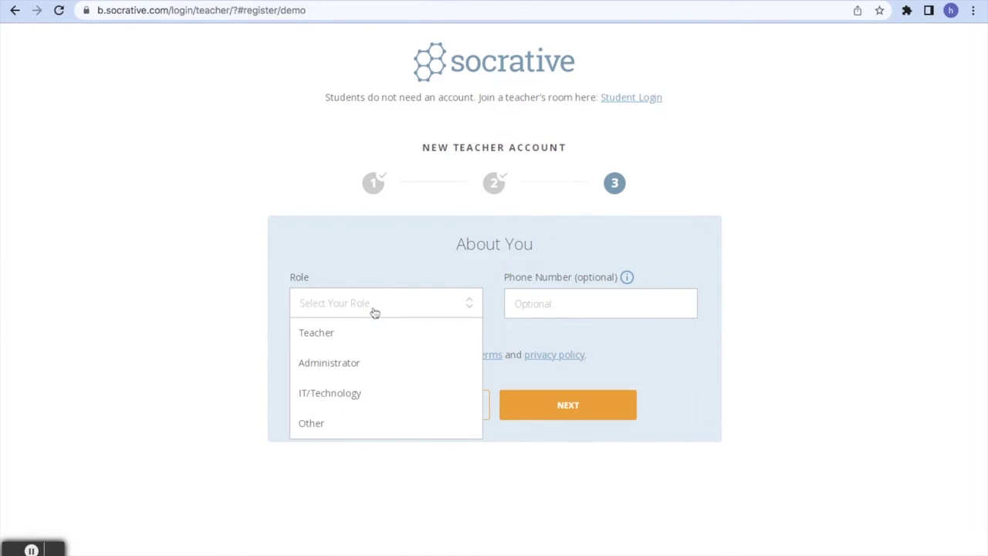
click(331, 333)
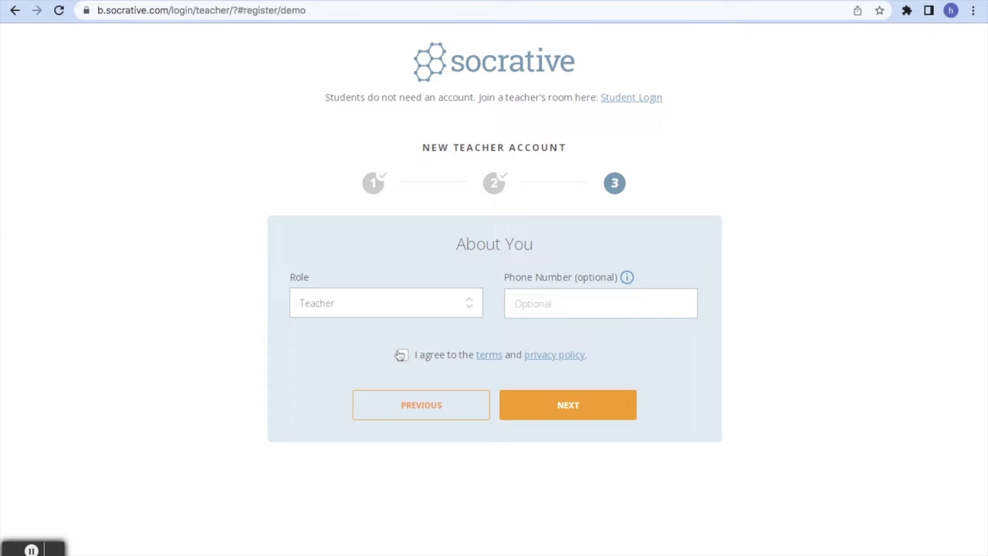
click(402, 355)
click(550, 415)
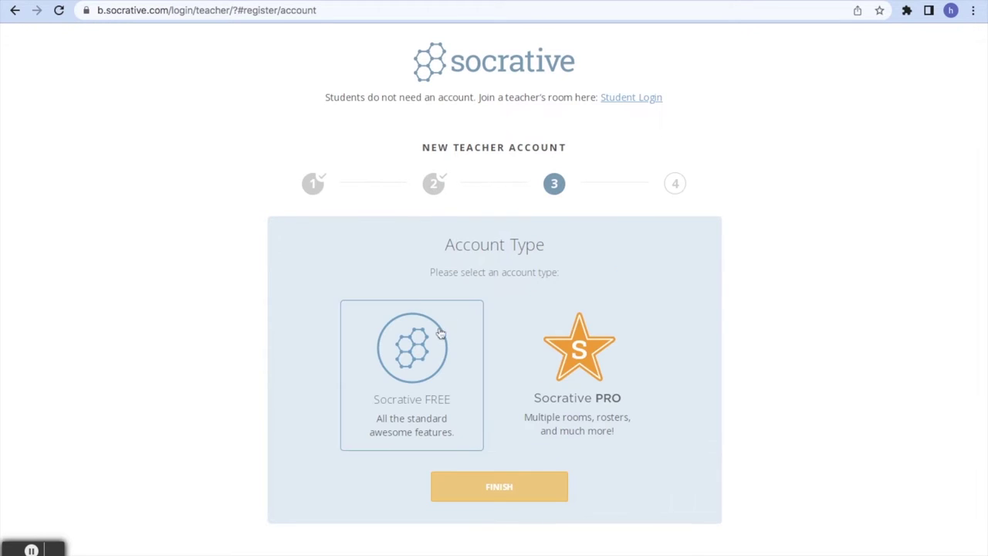
click(439, 331)
click(493, 488)
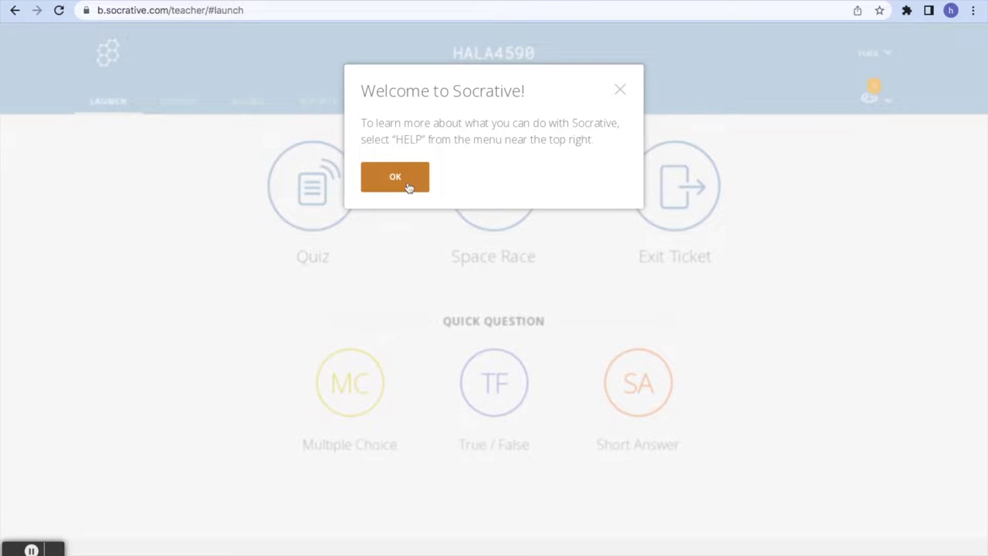
click(409, 188)
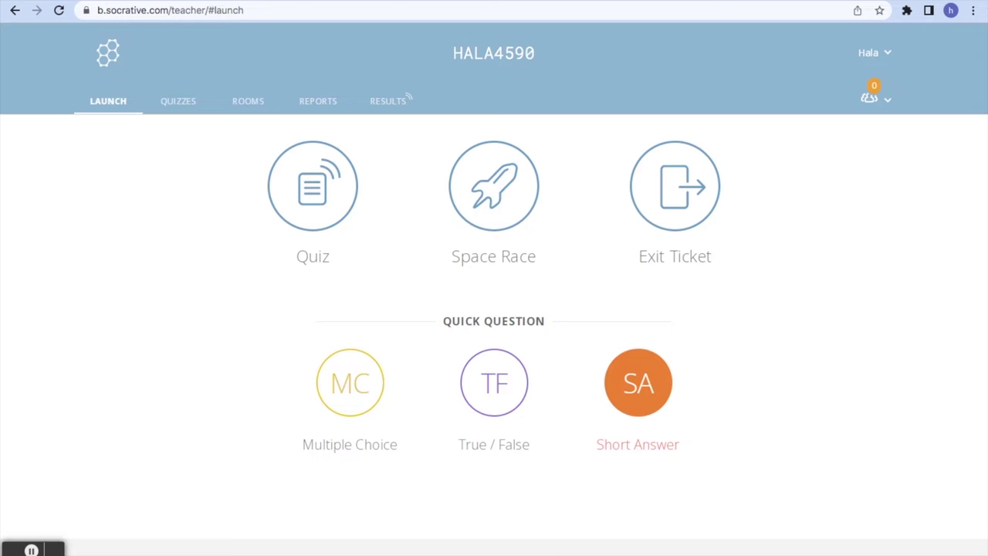
Start a Short Answer quick question 'How are you feeling today' with student names required
click(638, 382)
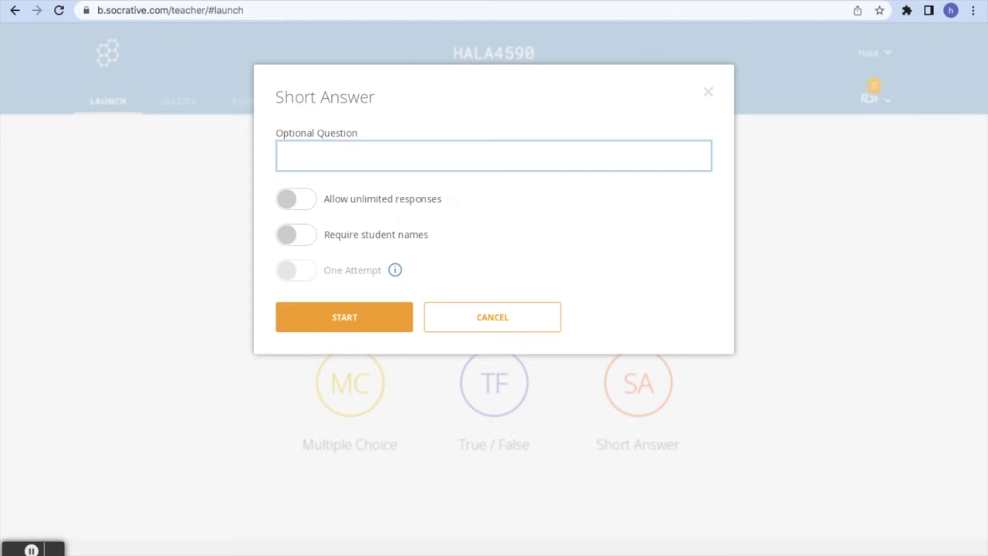
text(How are you feeling today?)
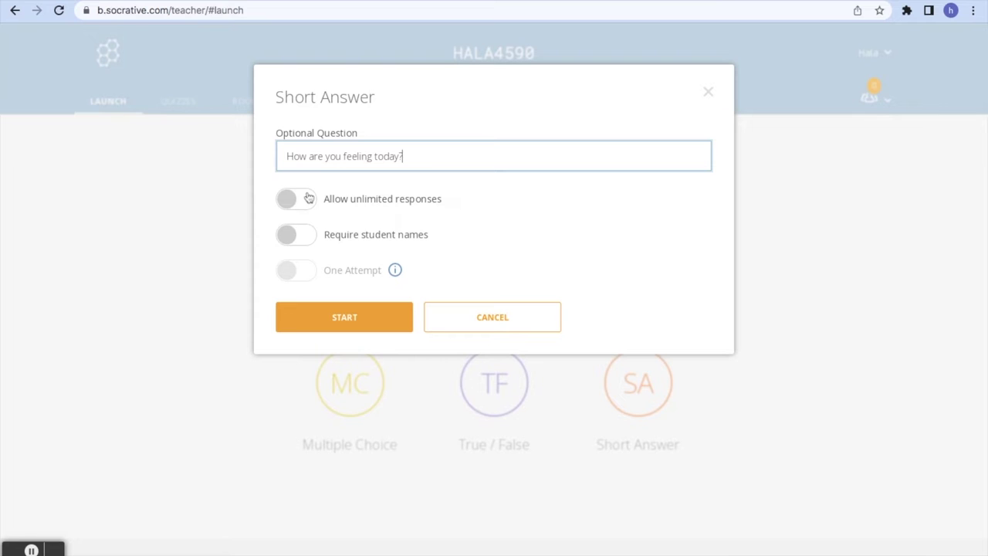
click(300, 232)
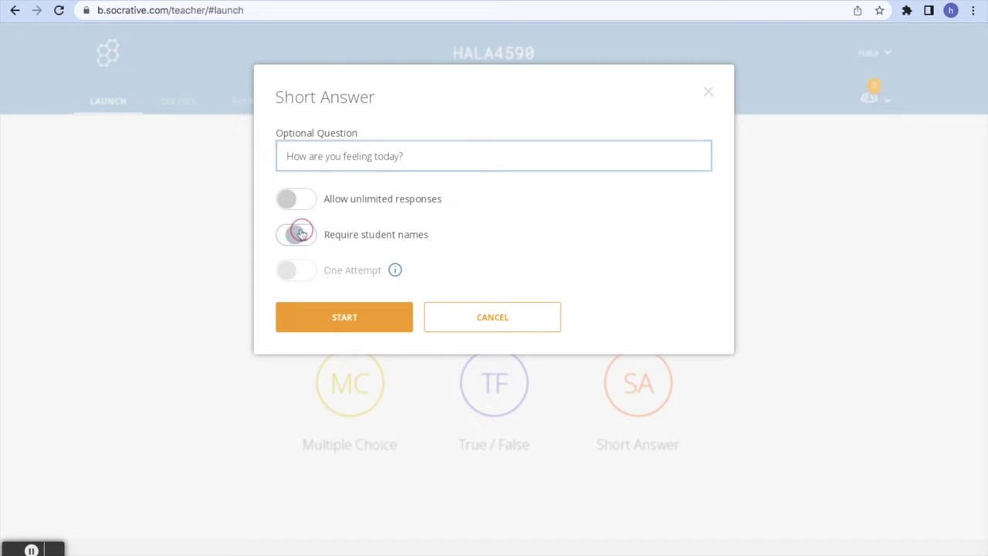
click(338, 326)
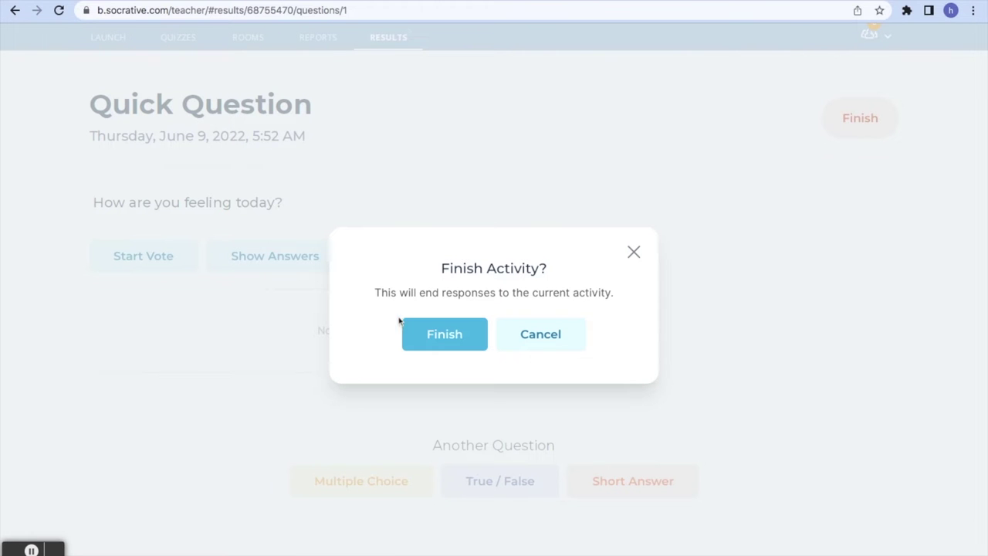
Finish the quick question and open the Quizzes library showing World Facts Quiz
click(406, 327)
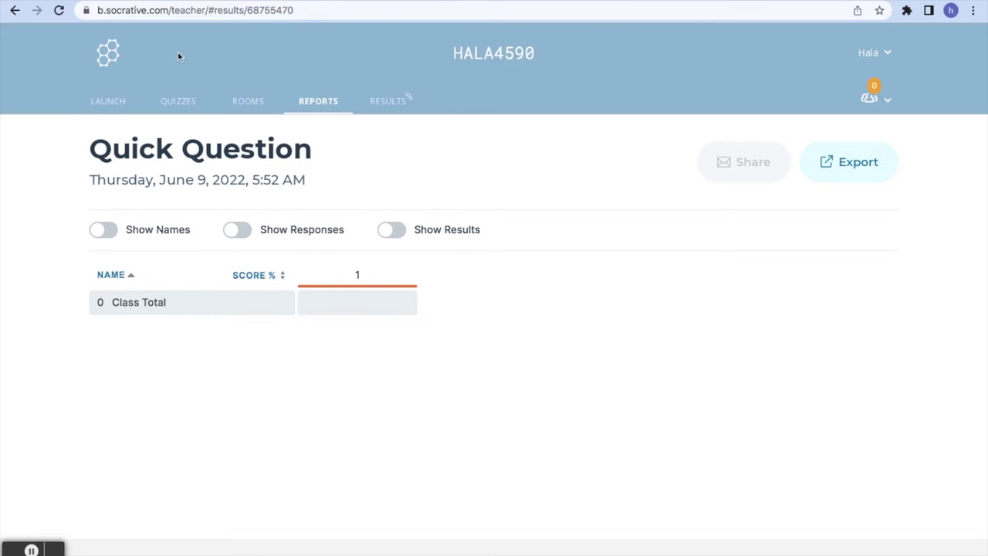
click(99, 108)
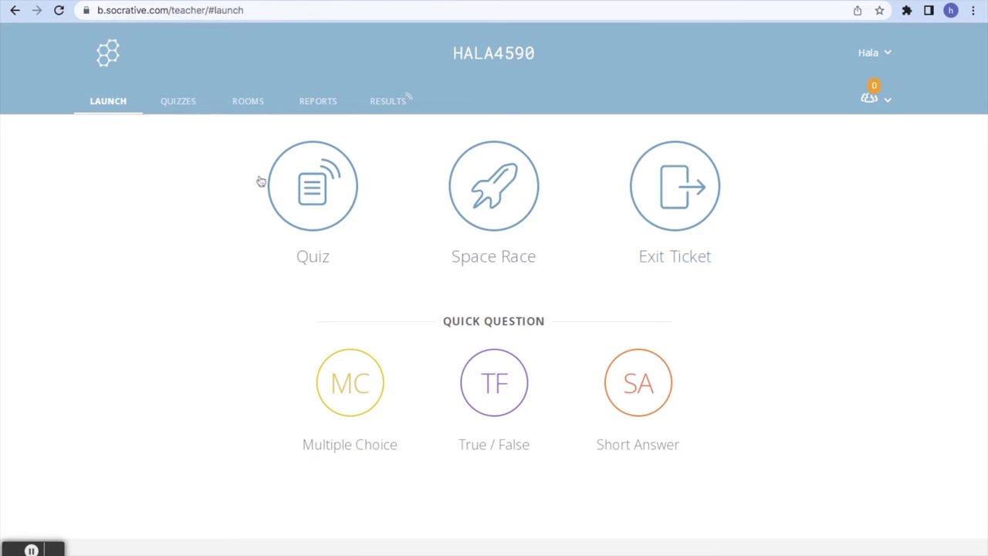
click(178, 106)
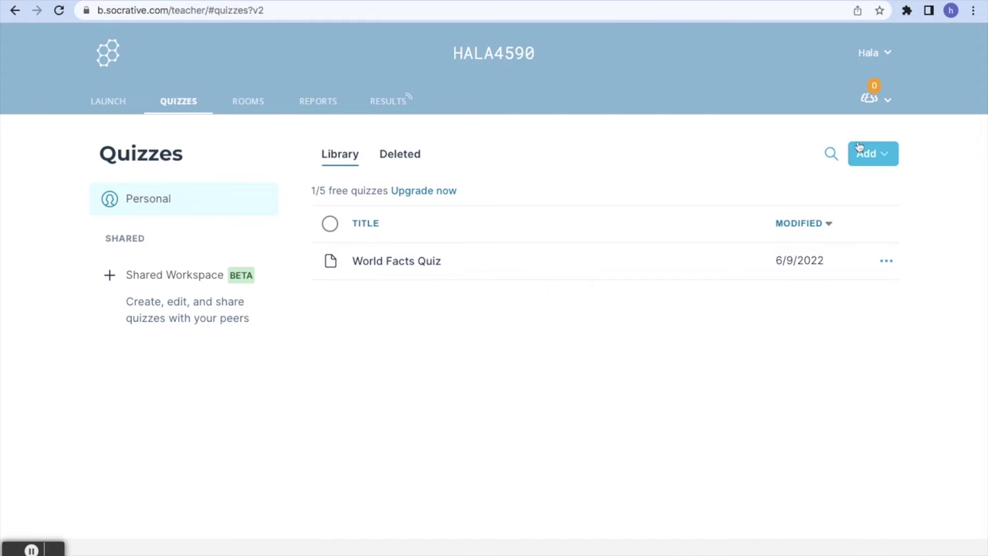
Create a new quiz titled 'How well do you kow your body?' with a multiple-choice question
click(878, 157)
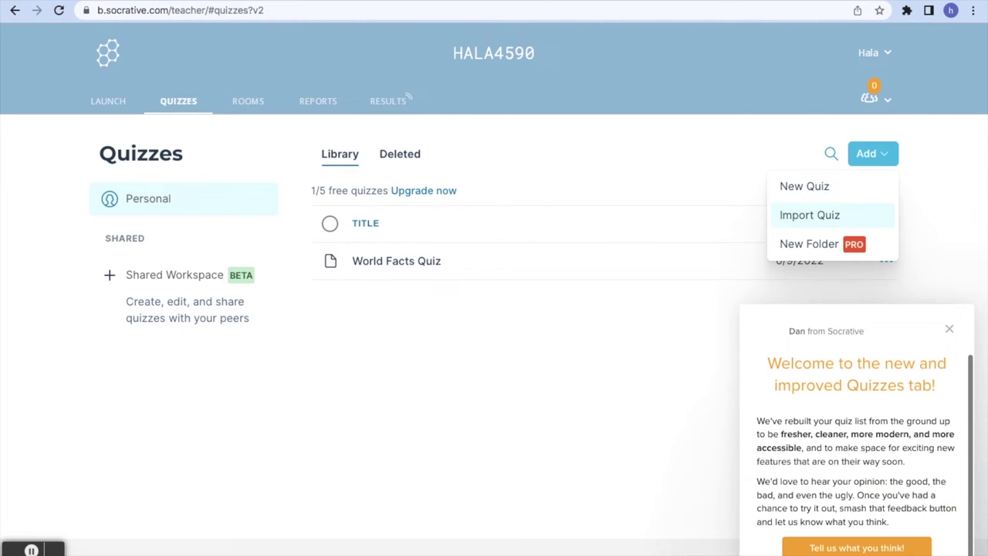
click(783, 187)
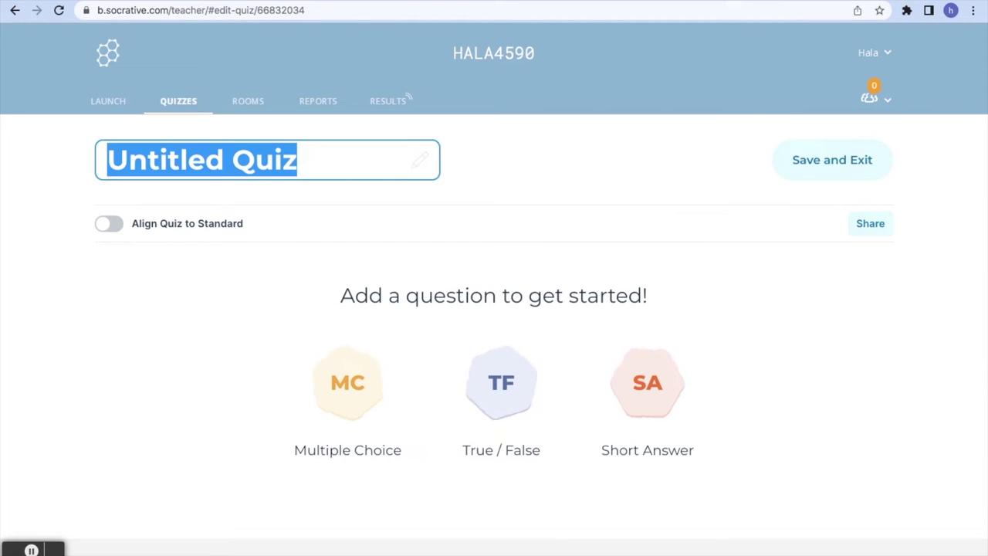
text(How well do you kow your body?)
key(Return)
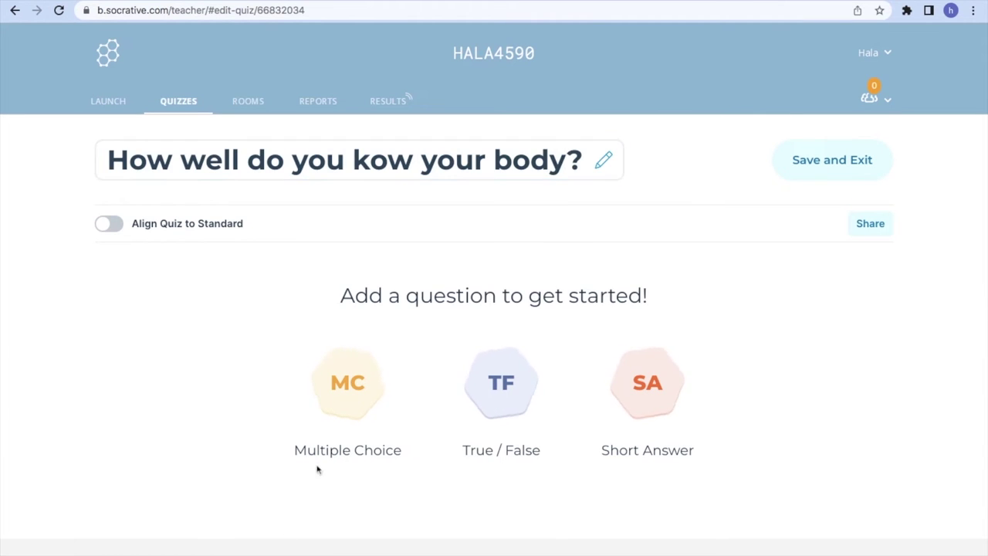
click(342, 407)
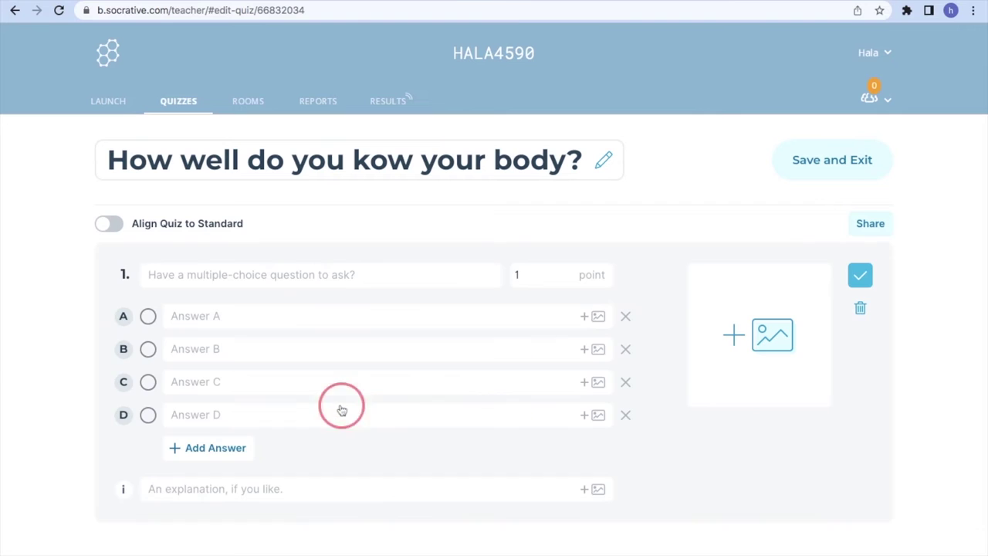
Save question 1 'Do you think berries are good for your skin?' with answers yes (correct), no, it depends
click(254, 281)
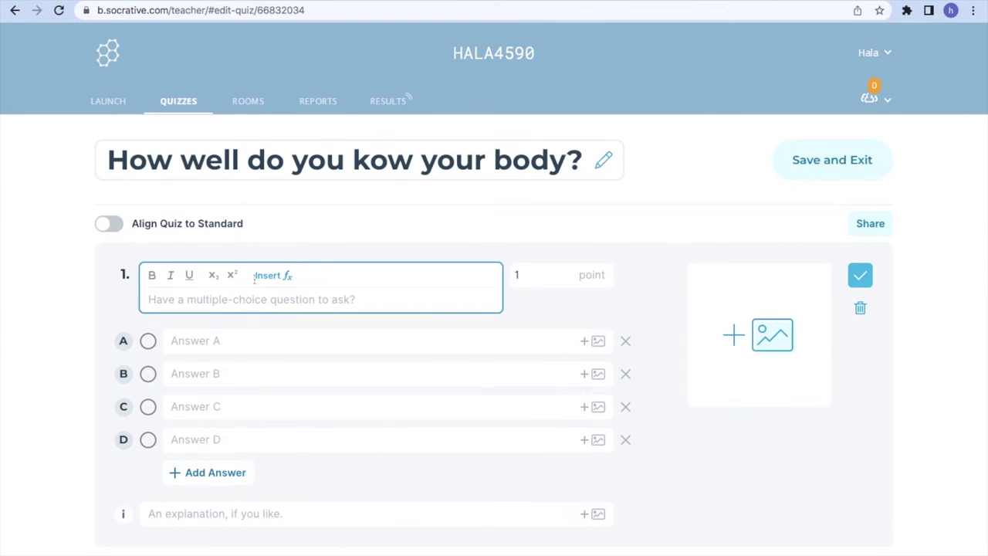
text(Do you think berries are good for your skin?)
click(238, 347)
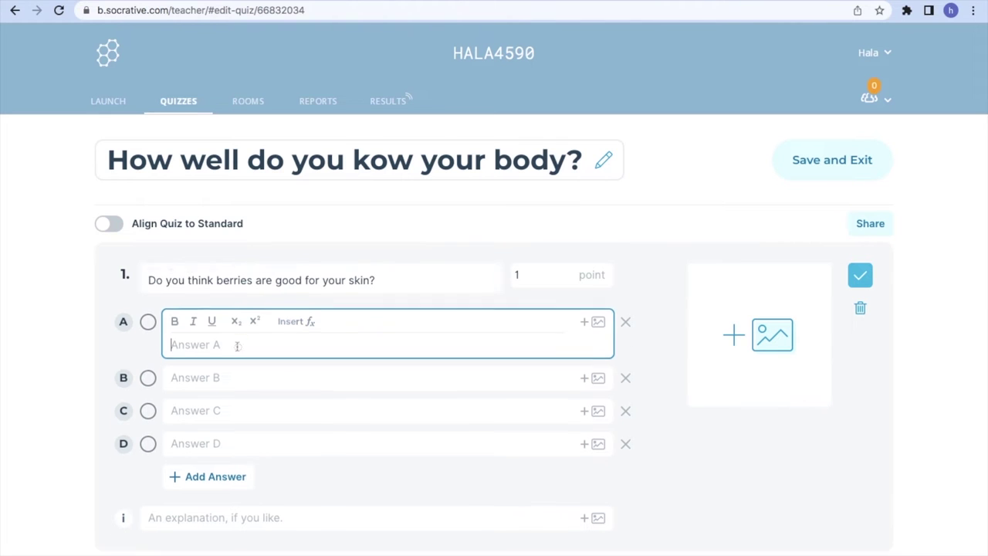
text(yes)
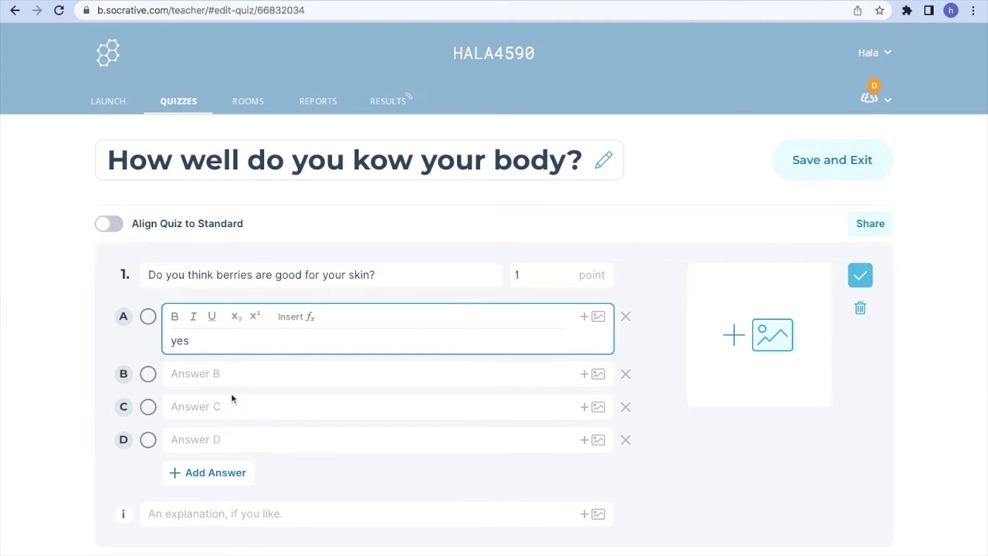
click(217, 373)
text(no)
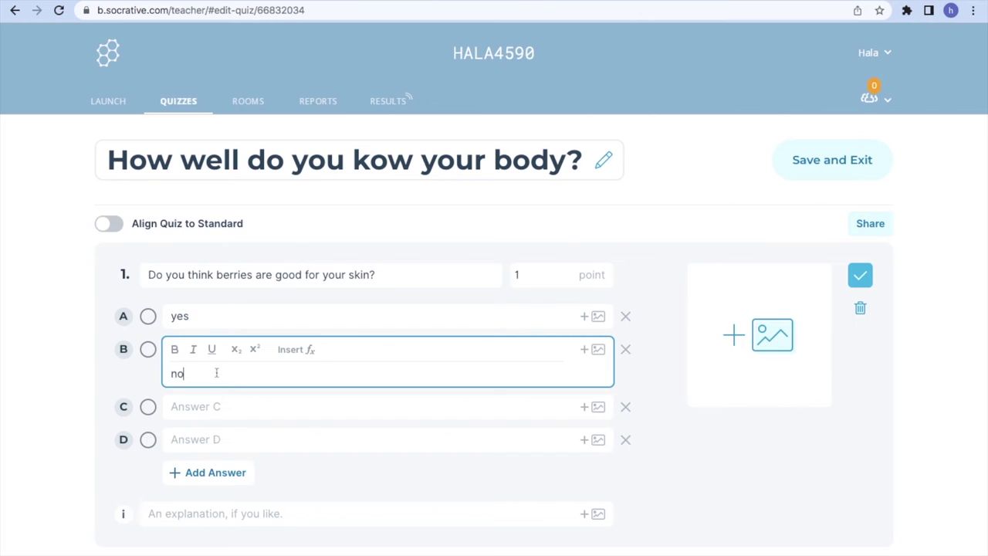
click(226, 404)
text(it depends)
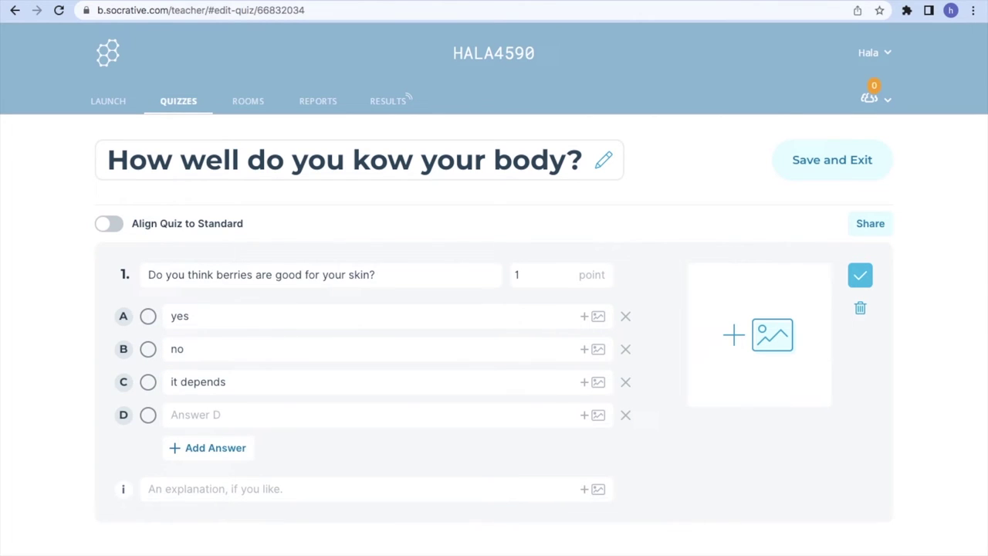
click(147, 316)
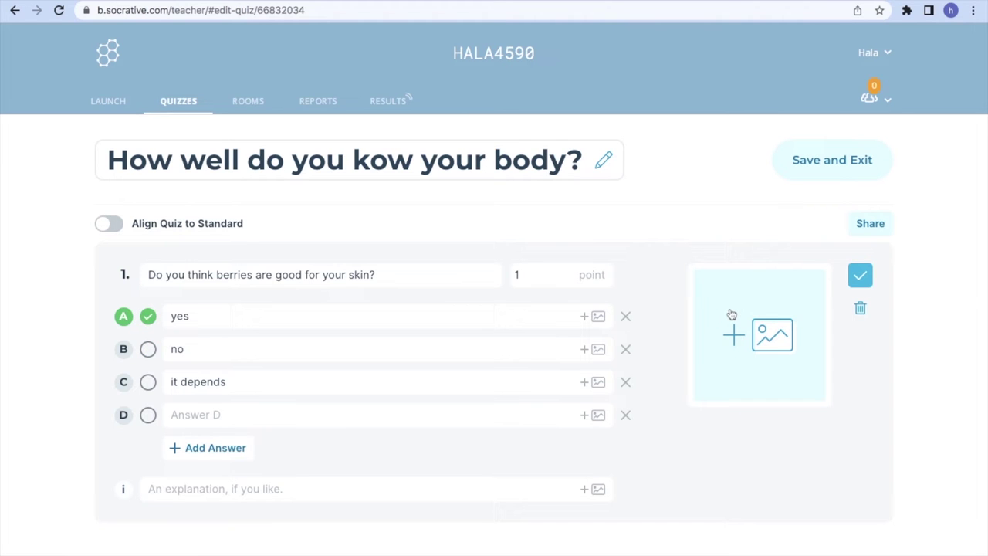
click(860, 275)
scroll(554, 412, down, 1)
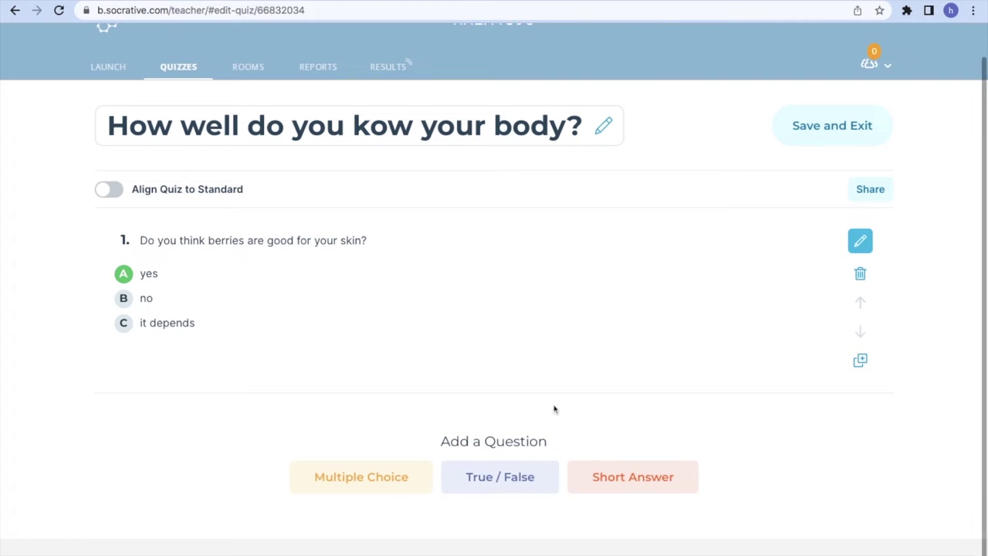
Save true/false question 2 'your emotions are influenced by what you eat' as True, then add a short-answer question
click(500, 476)
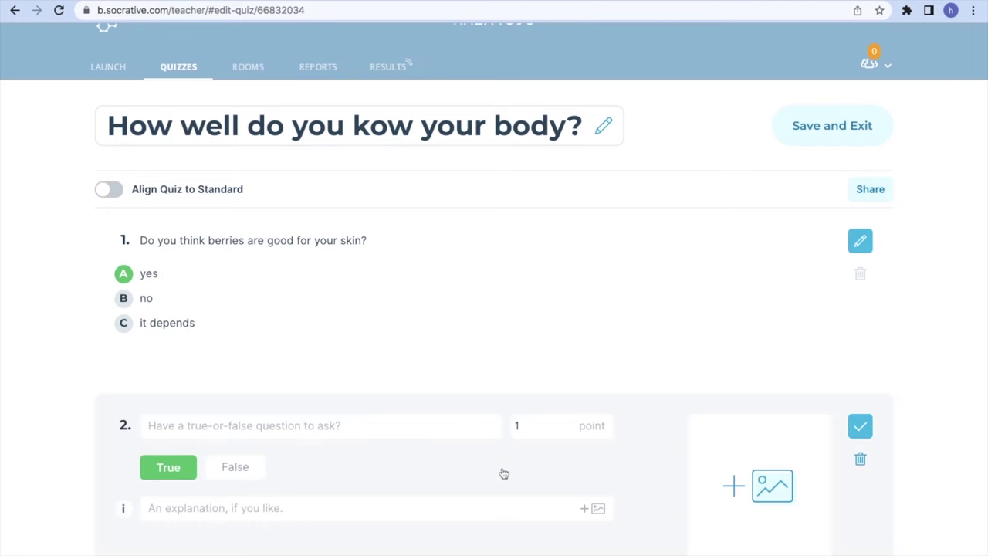
click(261, 218)
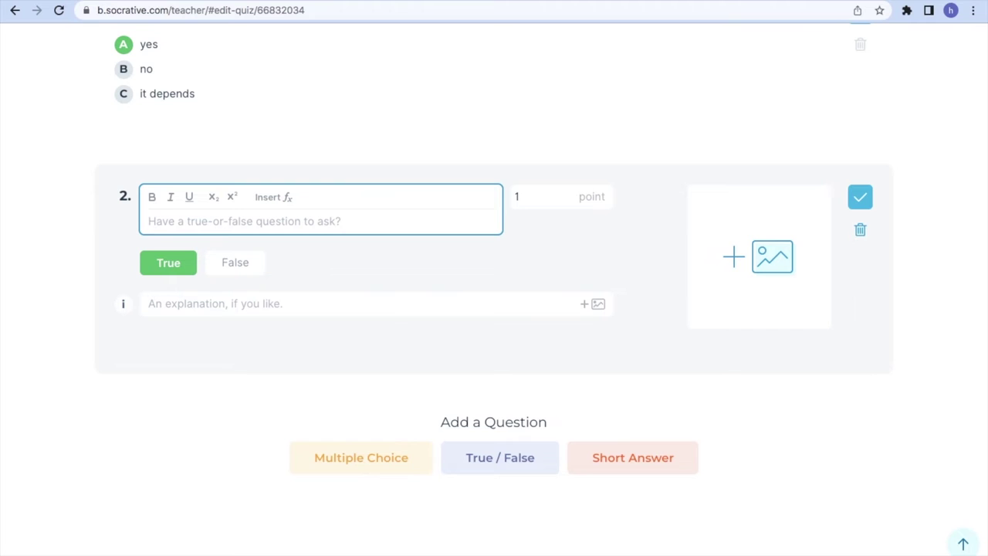
text(your emotions are influenced by what you eat)
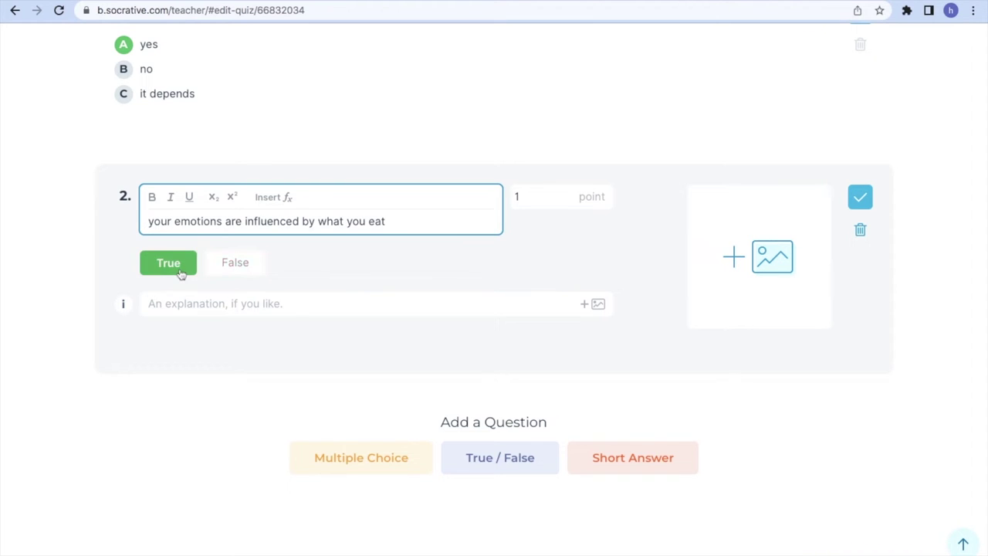
click(180, 274)
click(860, 197)
click(630, 432)
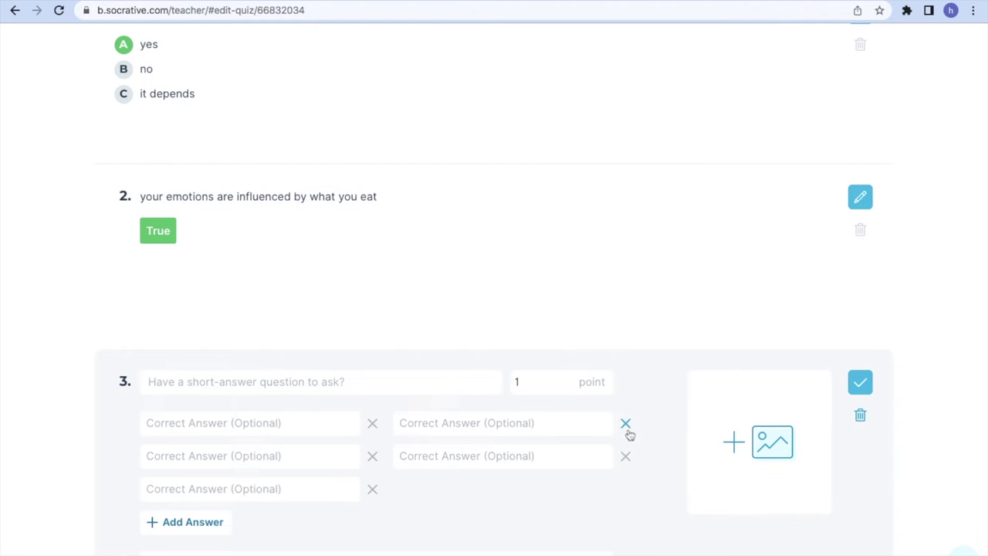
Save question 3 'What do you do when you are not feeling well?' and exit the quiz editor
click(332, 382)
text(What do you do when you are not feeling well?)
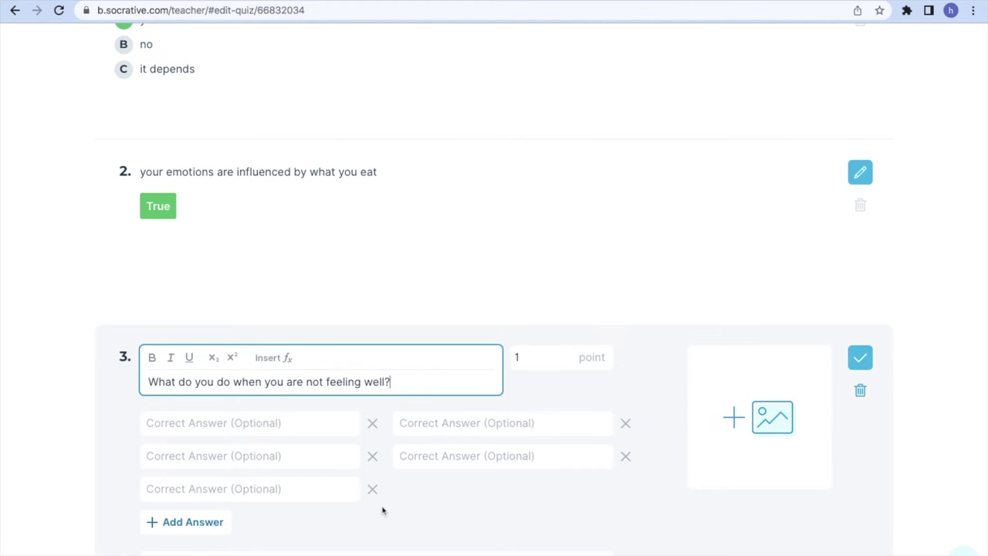
scroll(390, 441, down, 3)
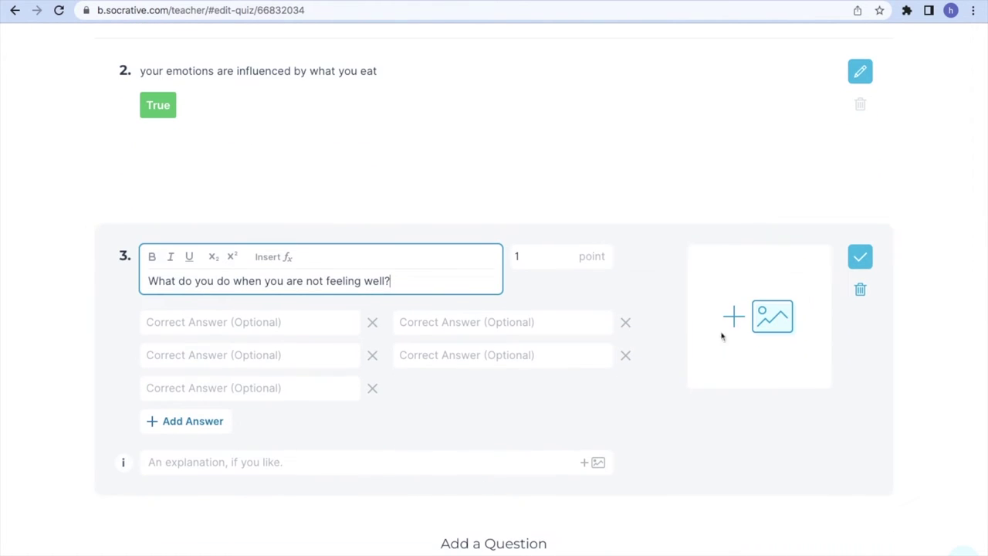
click(860, 257)
scroll(700, 378, up, 5)
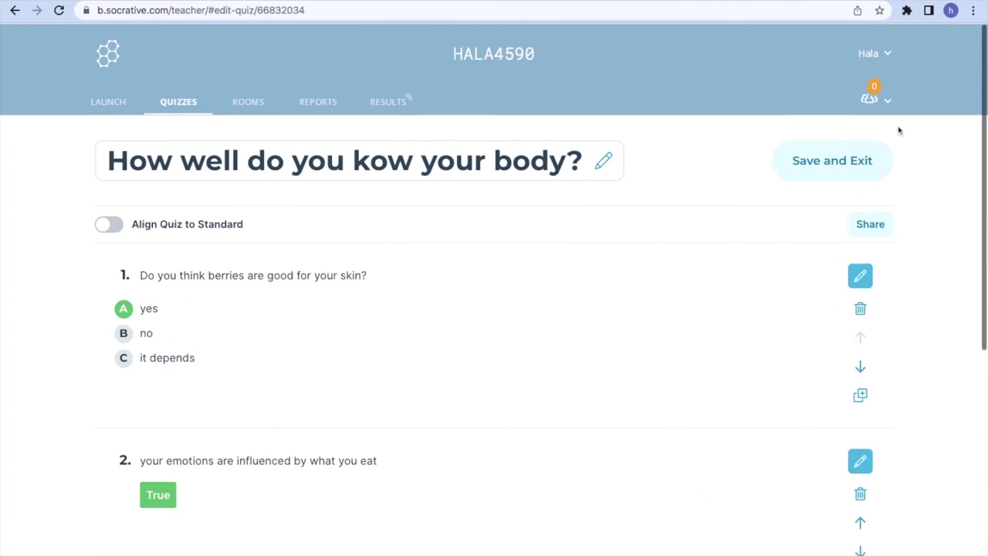
click(828, 163)
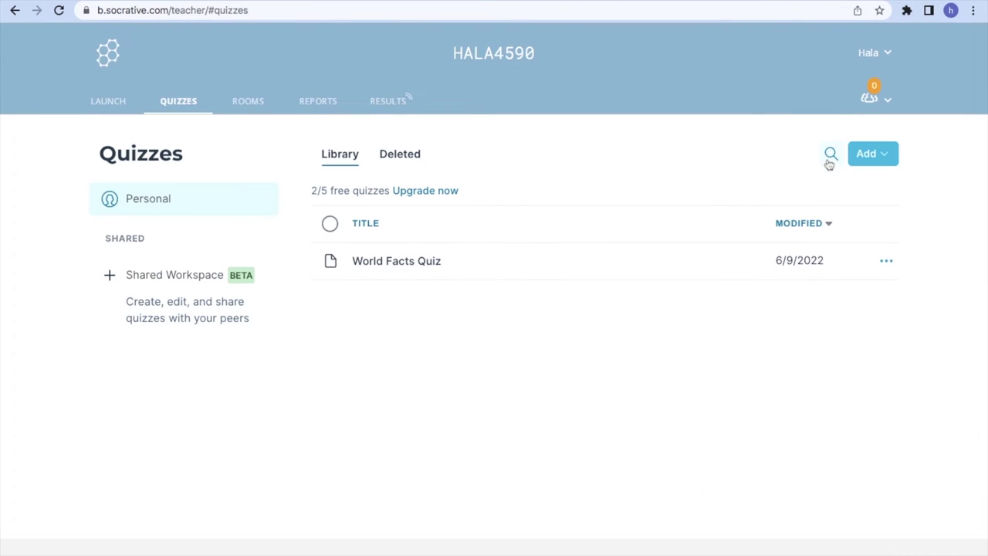
Review the body quiz's Share settings with its SOC code, then go to the Launch page
mouse_move(375, 254)
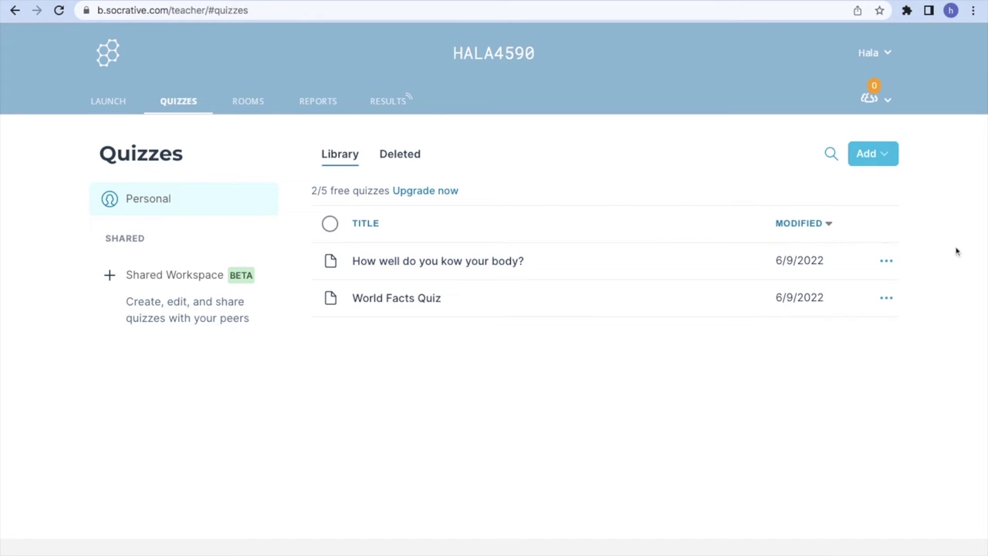
click(885, 261)
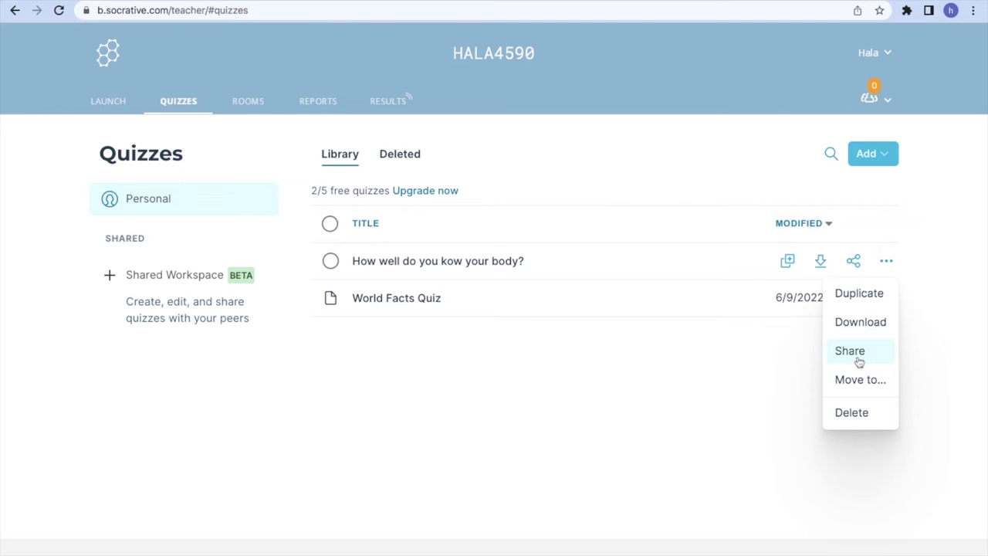
click(857, 353)
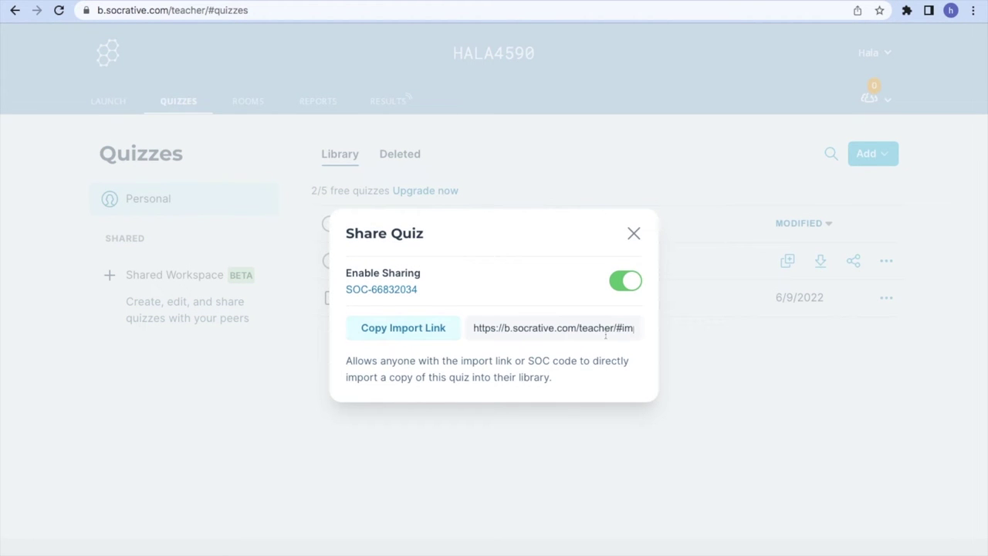
click(632, 233)
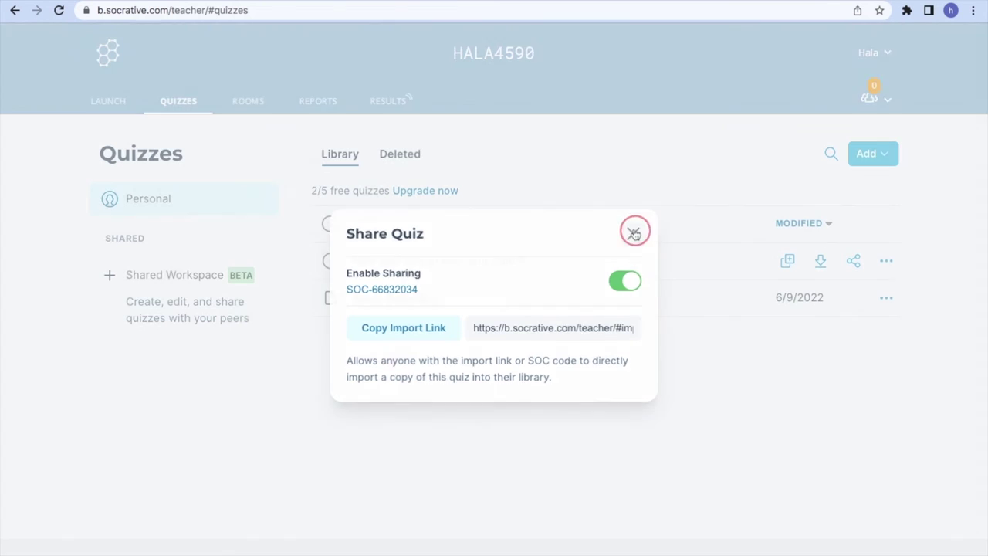
click(888, 261)
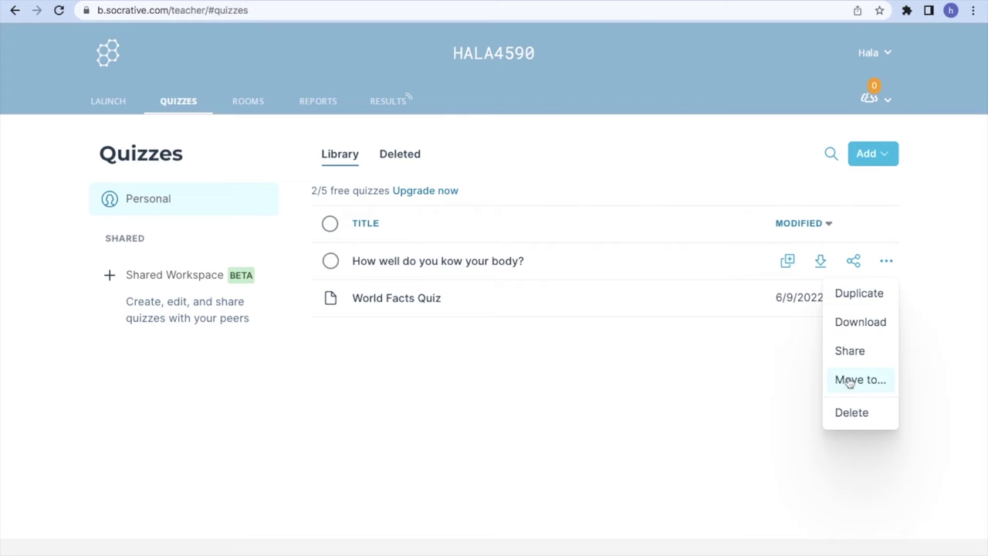
click(101, 103)
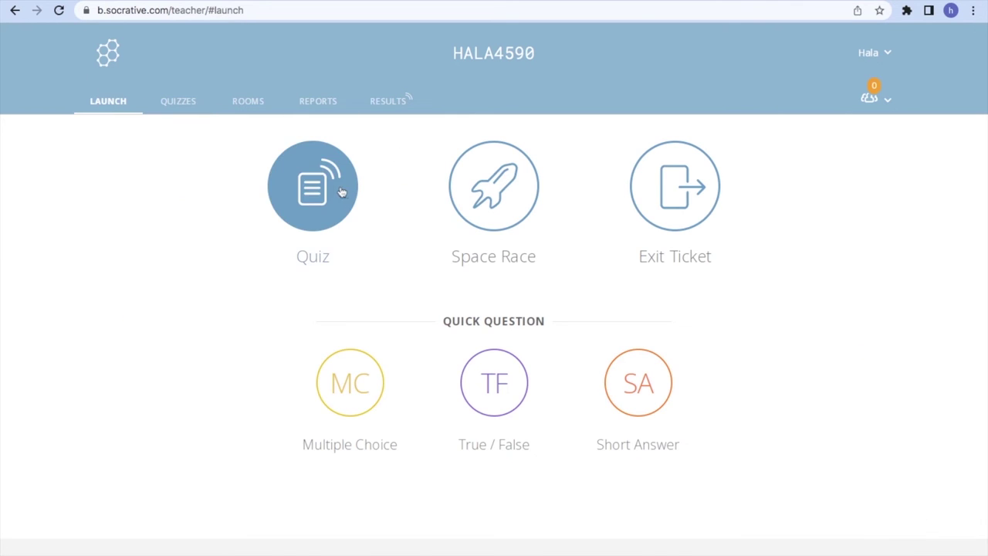
Launch the 'How well do you kow your body?' quiz with Open Navigation and Require Names
click(338, 191)
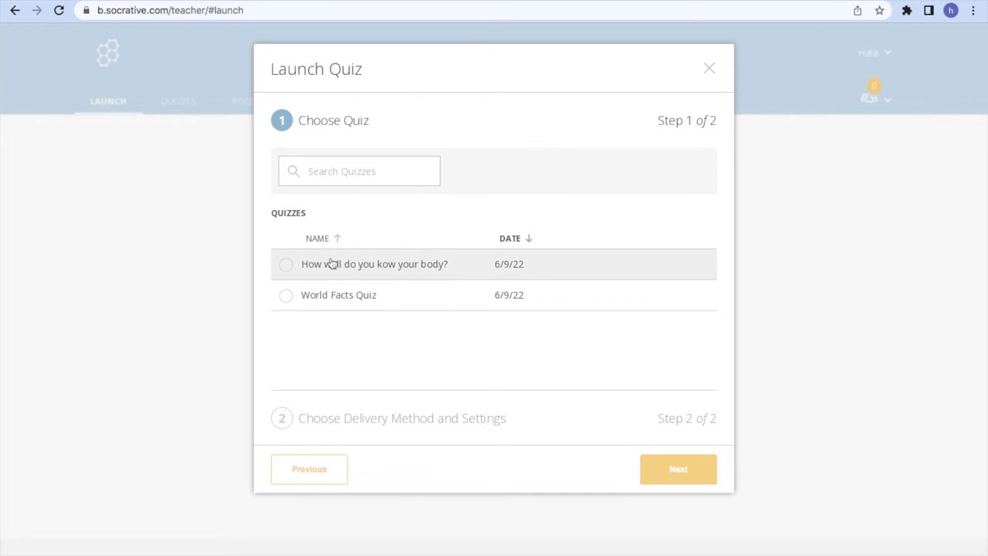
click(324, 267)
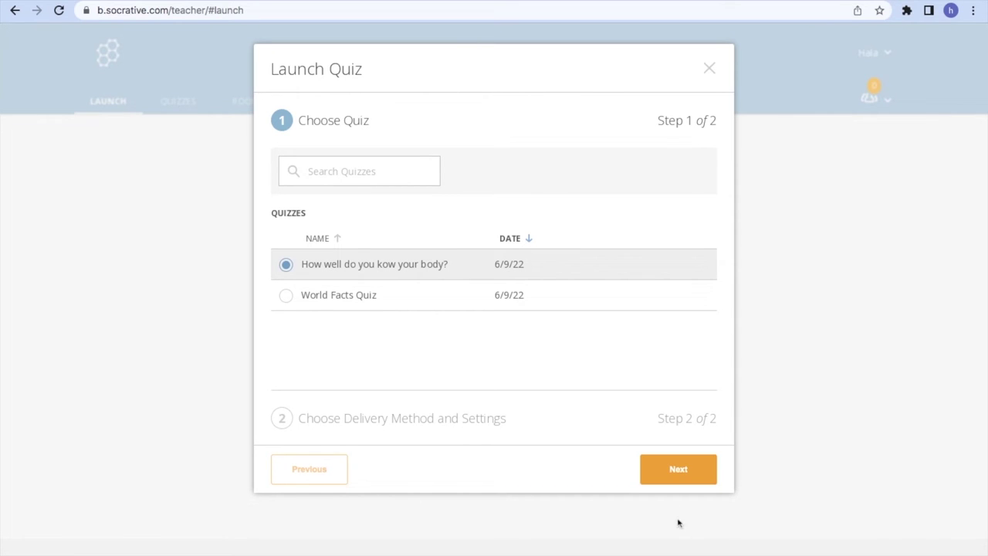
click(670, 470)
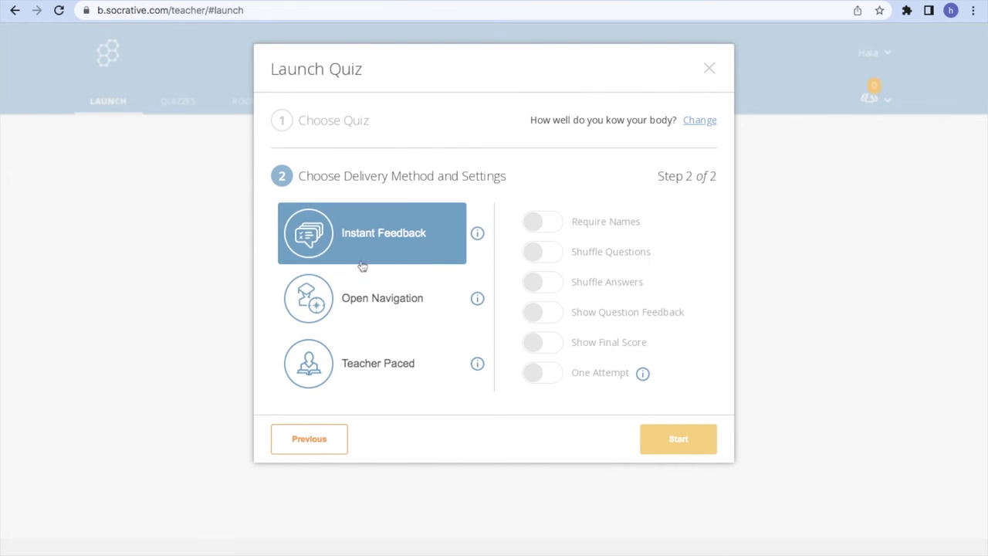
click(362, 298)
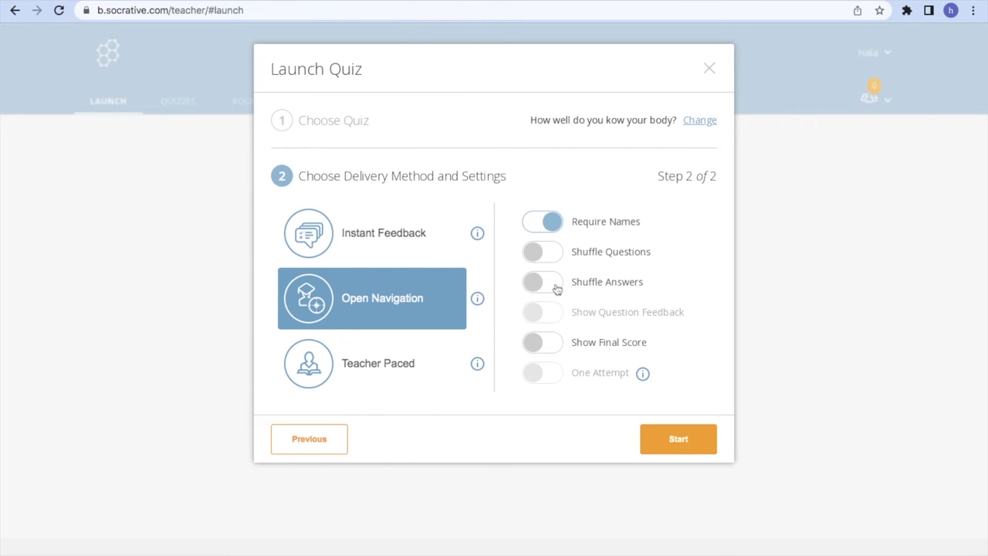
click(678, 442)
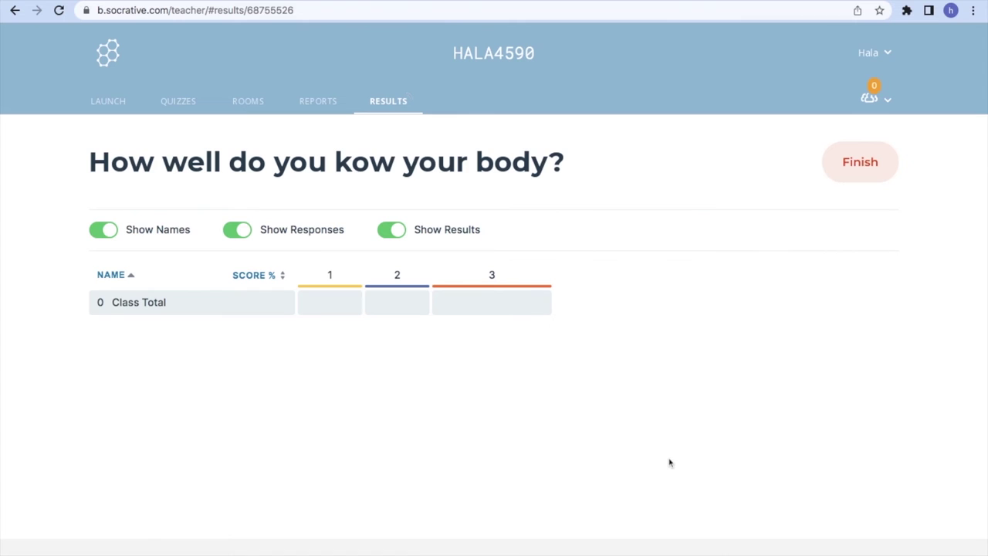
Search 'socrative student' in a new Chrome tab and open the student login result
key(ctrl+t)
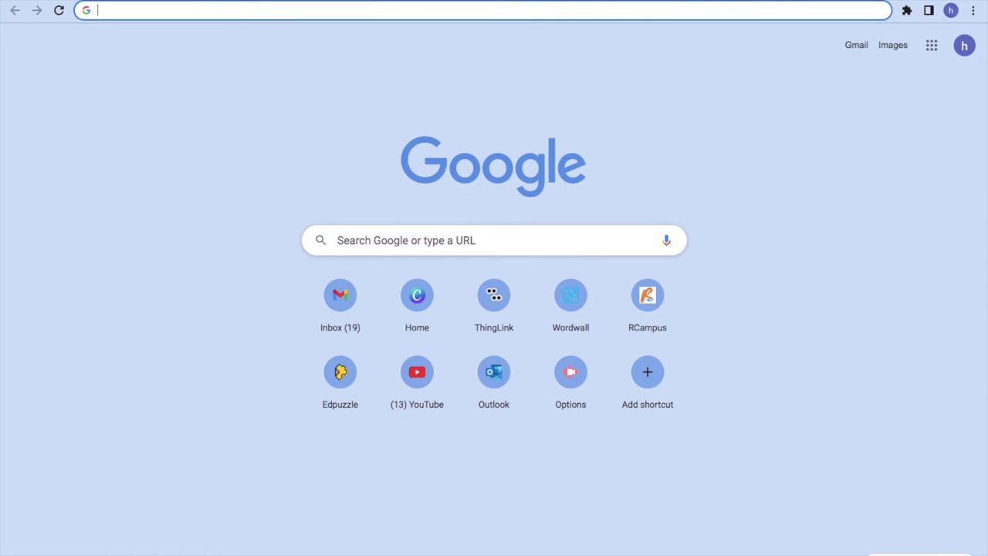
text(socrative student)
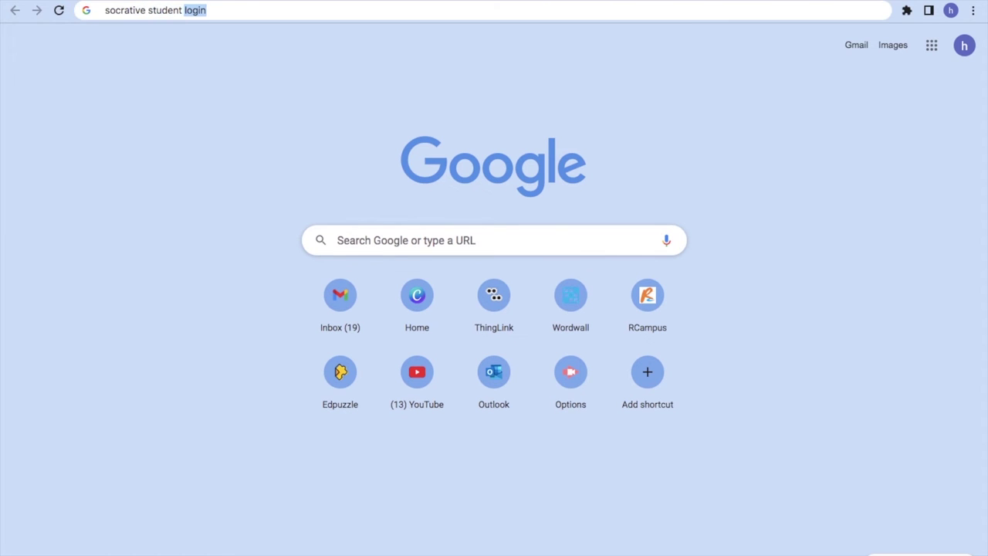
key(Return)
click(232, 175)
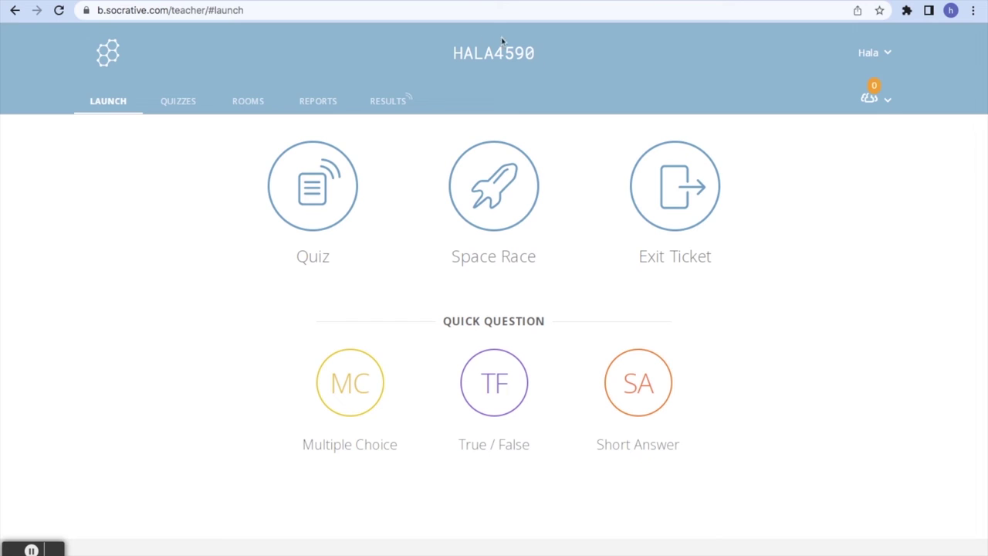
Join the teacher's room as a student and enter the student's name
click(434, 3)
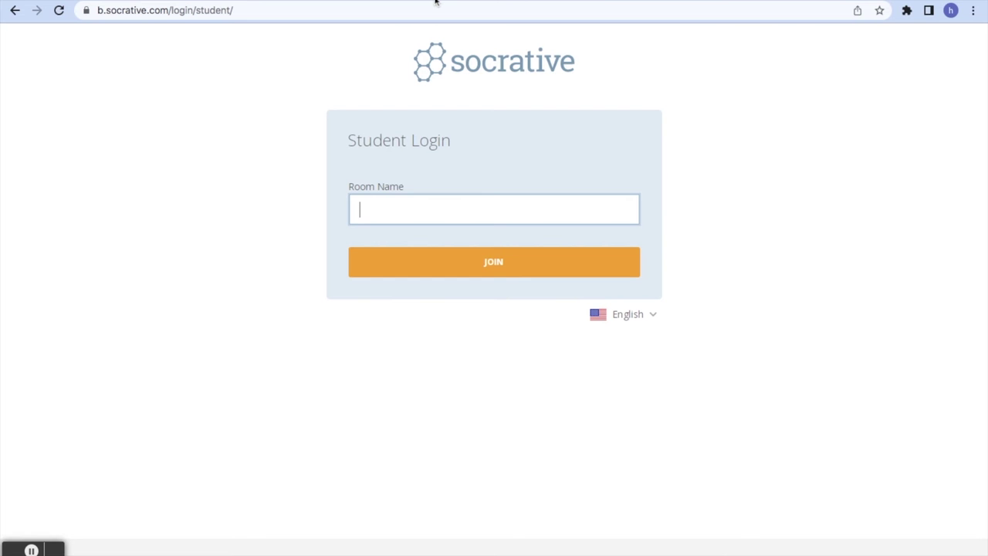
click(457, 247)
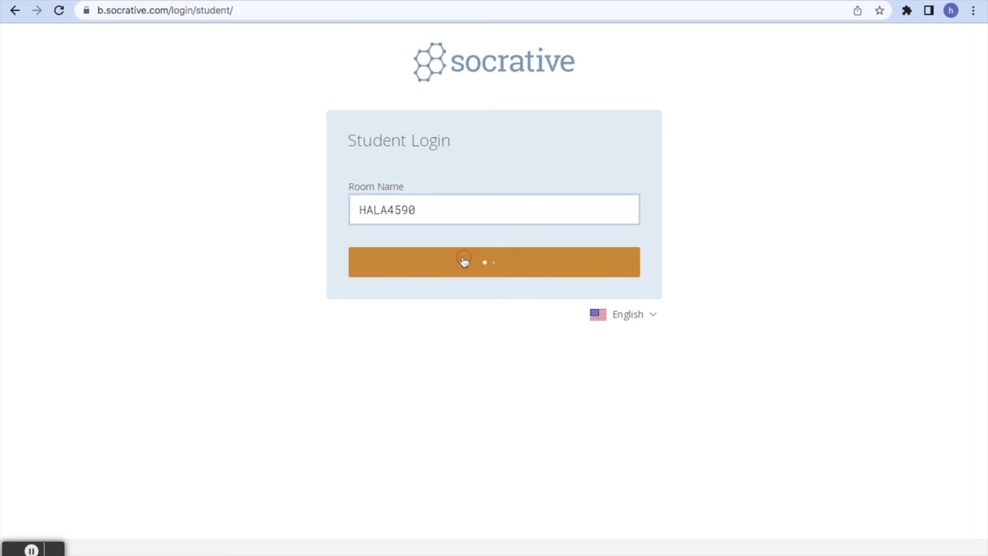
text(HALA)
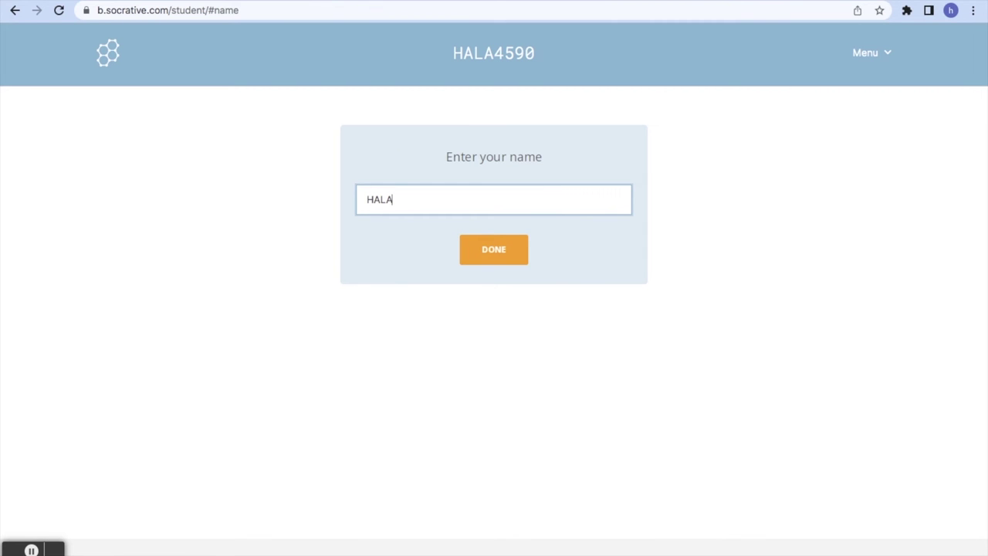
click(504, 252)
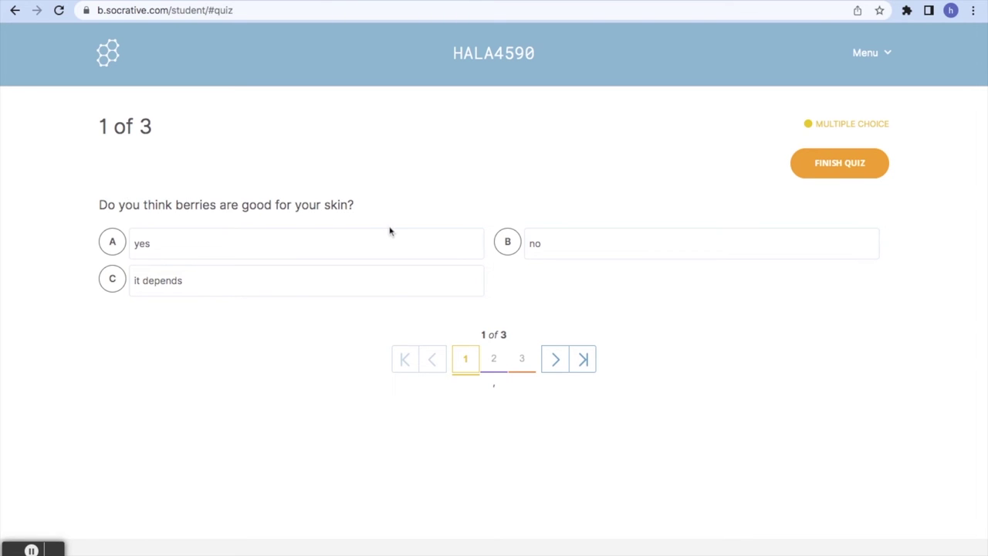
Answer yes, True and 'I read every day', then finish the quiz
click(228, 255)
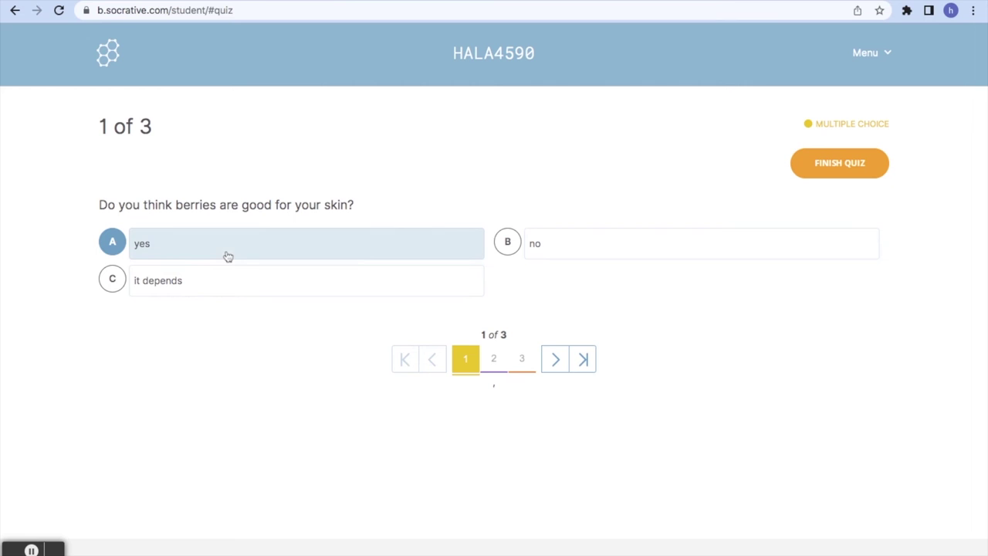
click(556, 364)
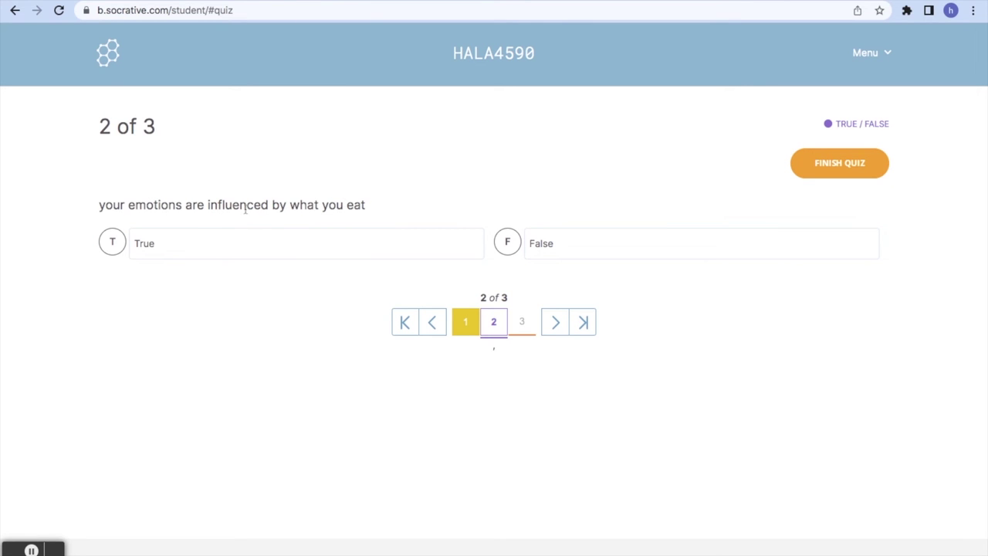
click(219, 247)
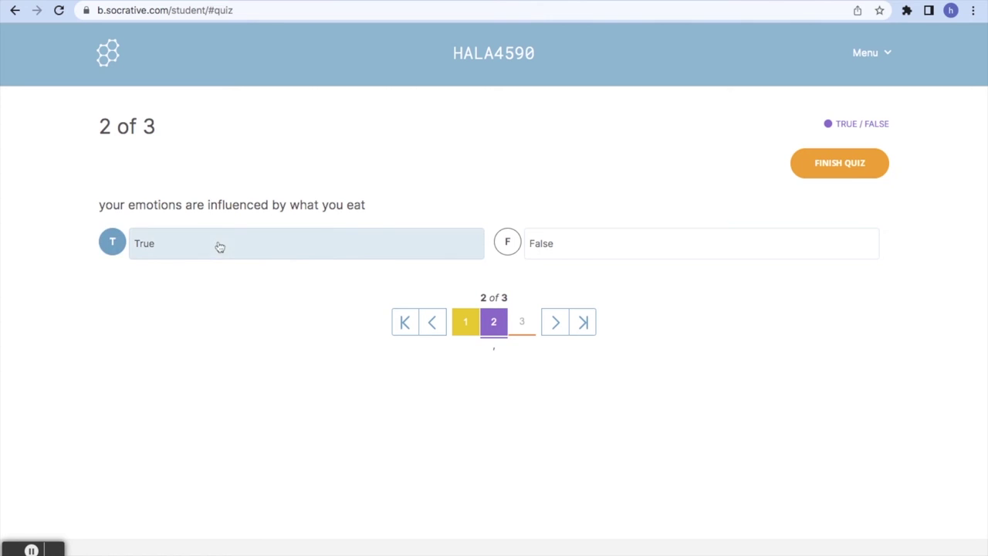
click(562, 327)
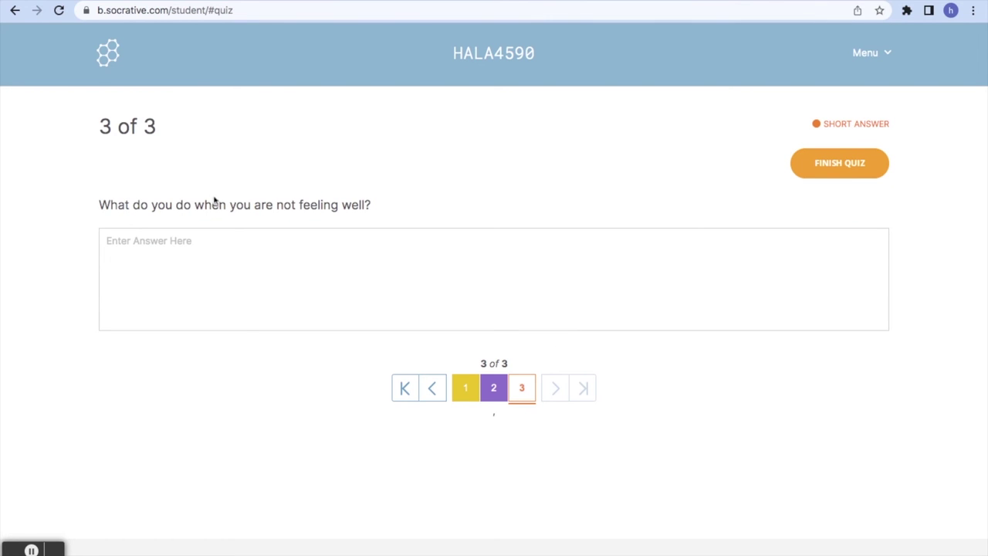
click(206, 246)
text(I read every day)
click(839, 163)
Confirm the quiz submission, check the 100% results, and return to the Launch page
click(402, 159)
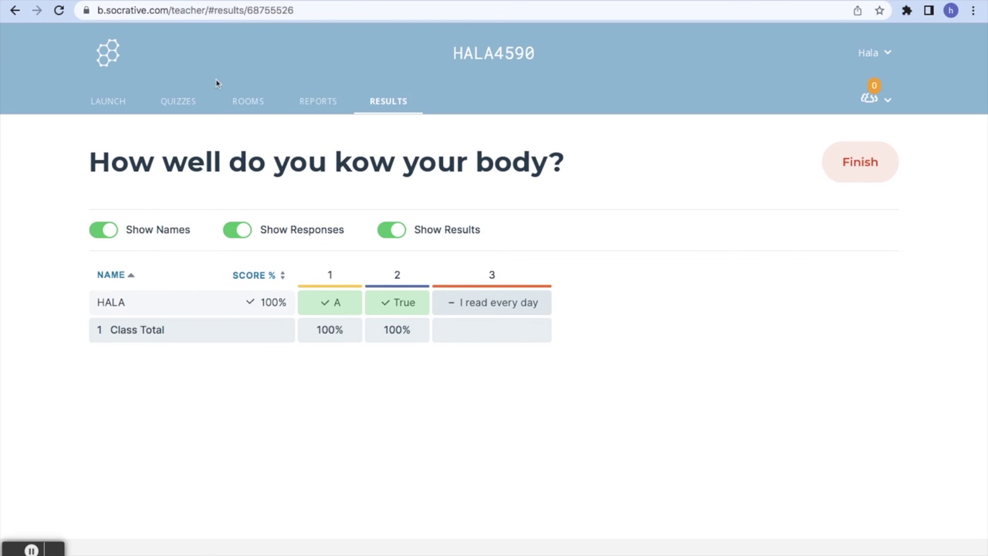
click(113, 105)
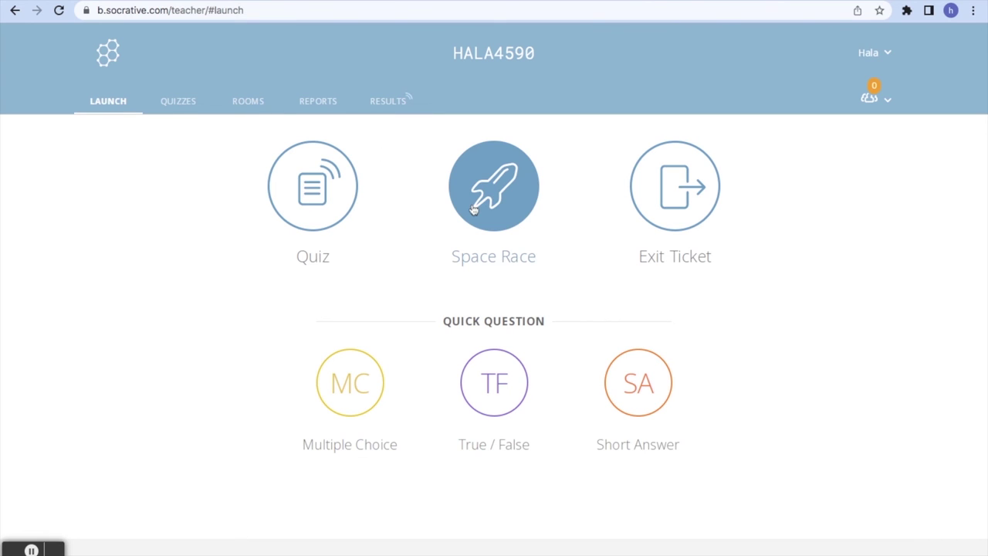
Start a two-team Space Race on the body quiz, then confirm an Exit Ticket
click(473, 210)
click(393, 177)
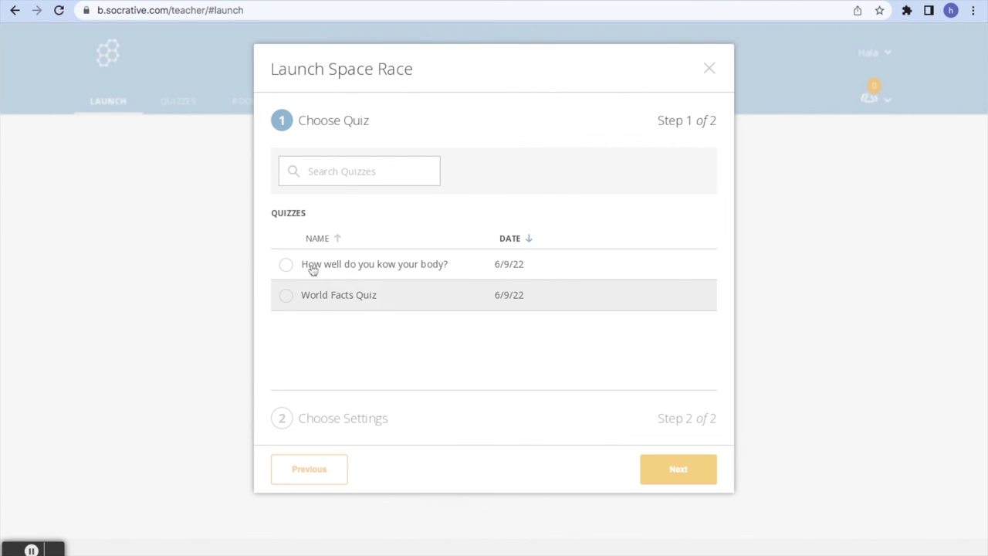
click(308, 260)
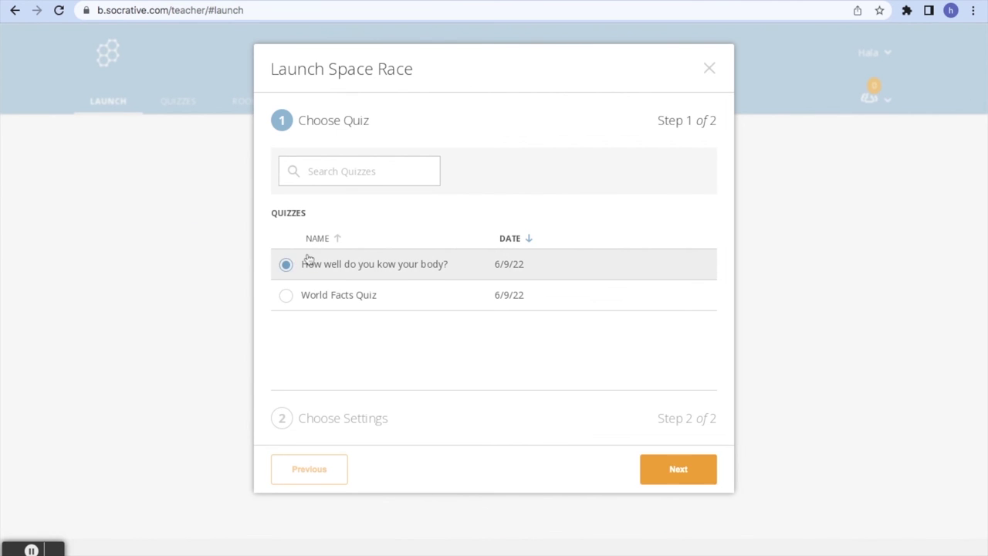
click(679, 478)
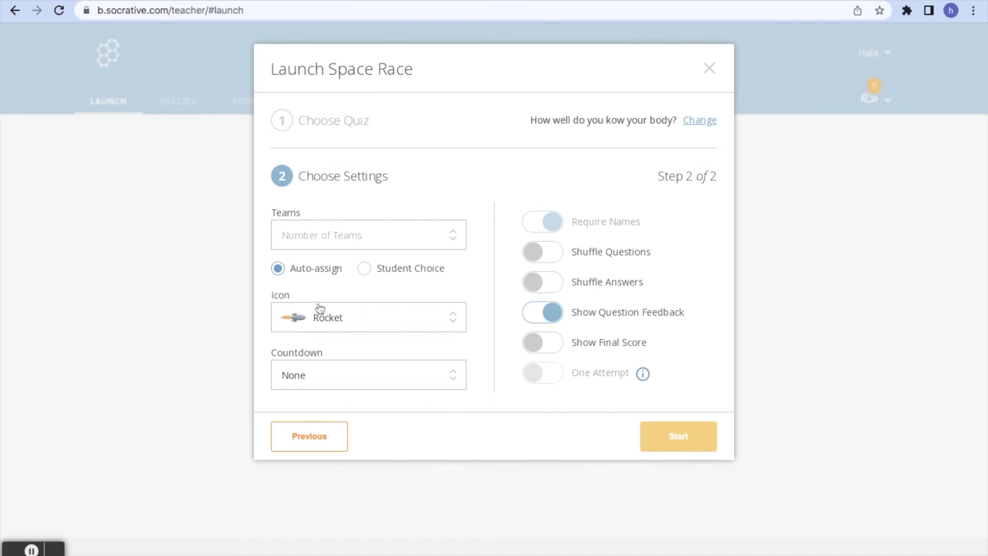
click(297, 234)
click(293, 265)
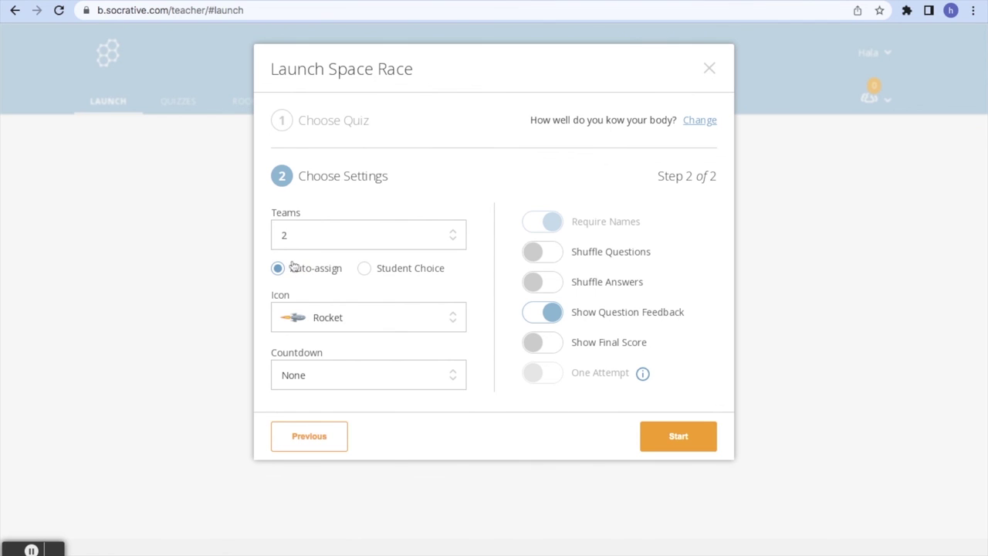
click(671, 436)
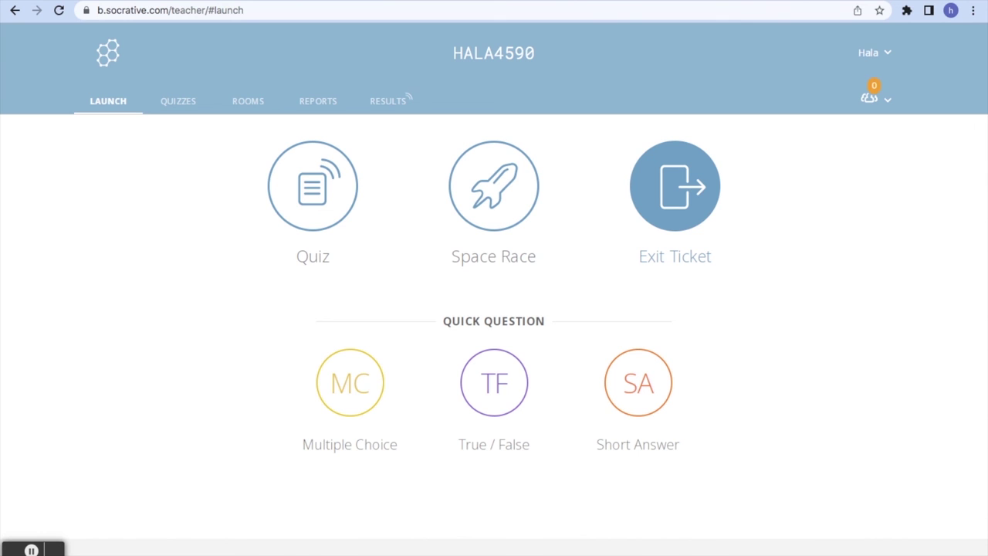
click(675, 185)
click(386, 177)
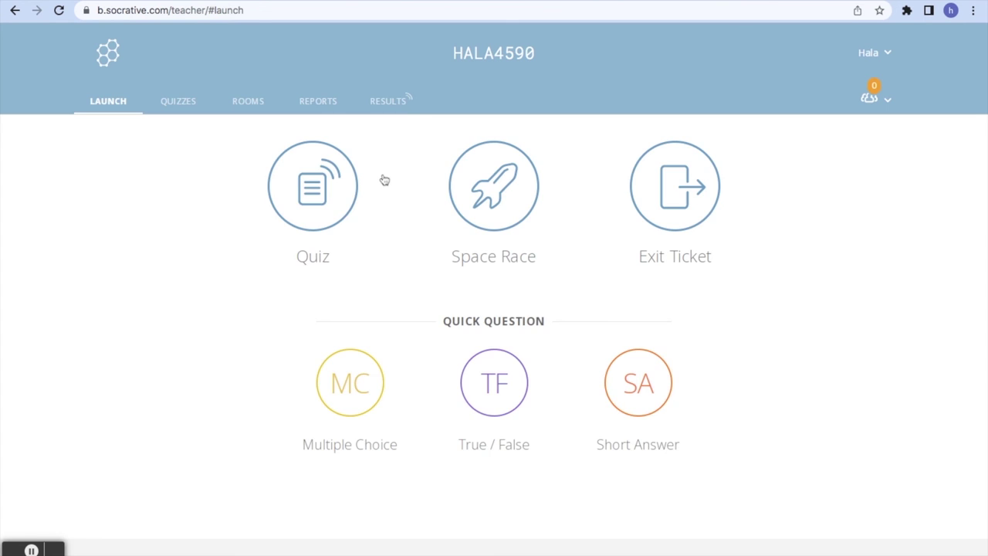